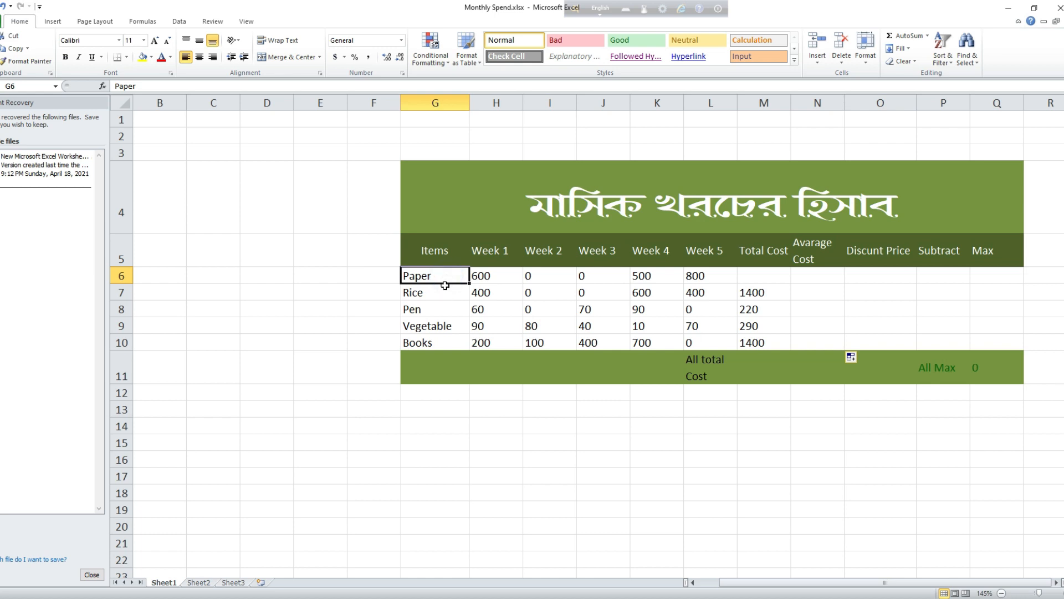
- Review the item and weekly headings and the Paper row's weekly costs in the monthly expense table
{"action": "left_click", "coordinate": [449, 251]}
{"action": "left_click", "coordinate": [448, 276]}
{"action": "left_click", "coordinate": [507, 280]}
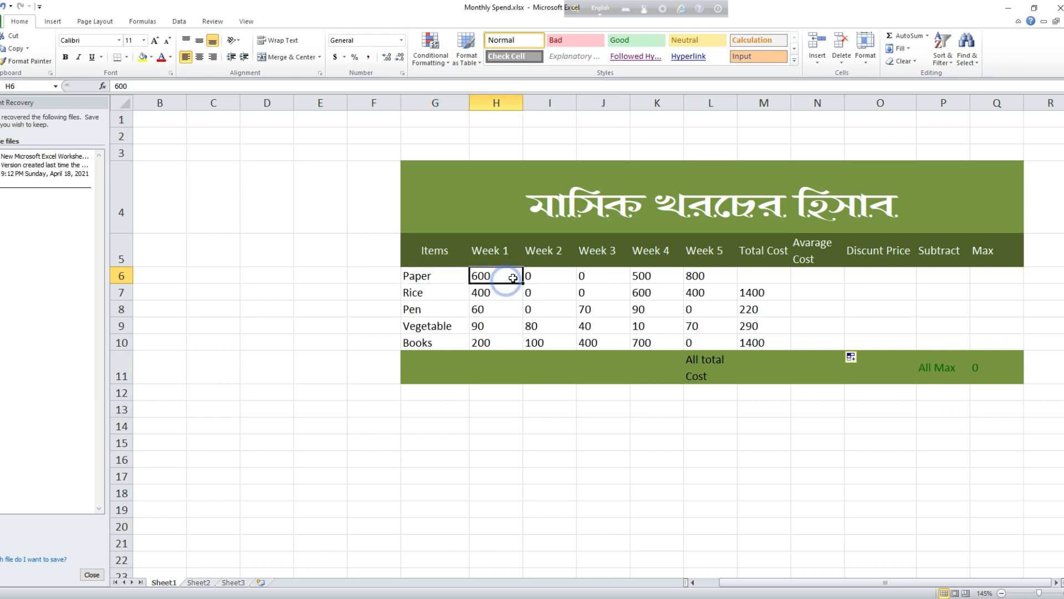
{"action": "left_click", "coordinate": [568, 255]}
{"action": "left_click", "coordinate": [571, 275]}
{"action": "left_click", "coordinate": [613, 248]}
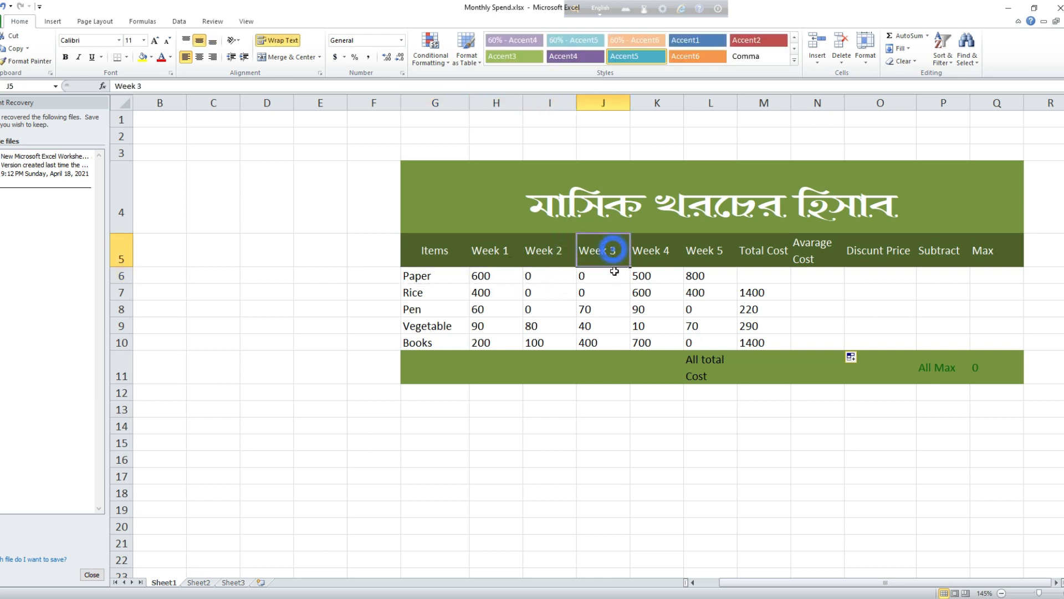
{"action": "left_click", "coordinate": [622, 275]}
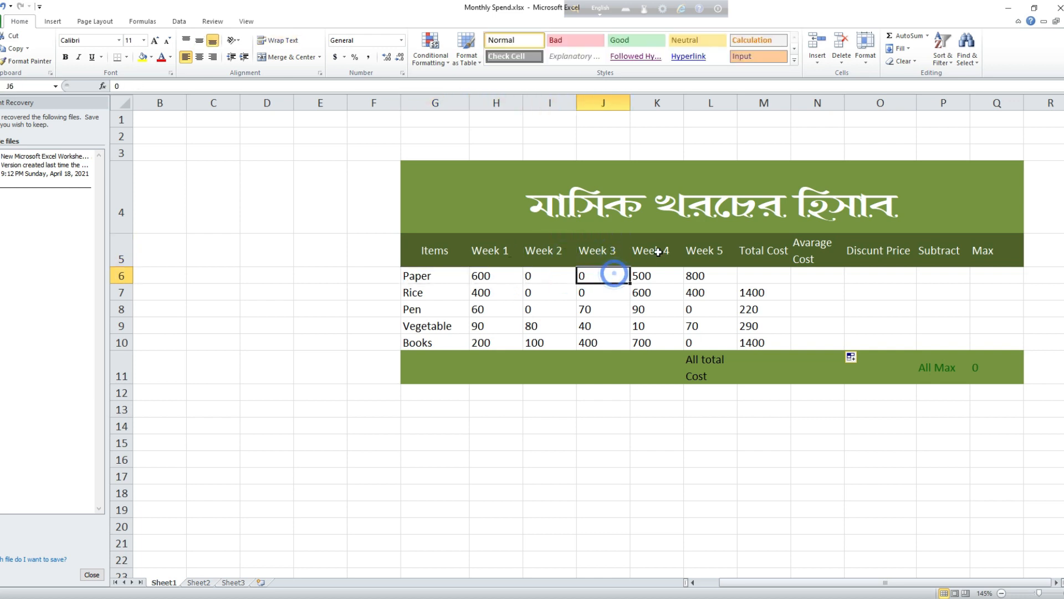
{"action": "left_click", "coordinate": [687, 248]}
{"action": "left_click", "coordinate": [663, 249]}
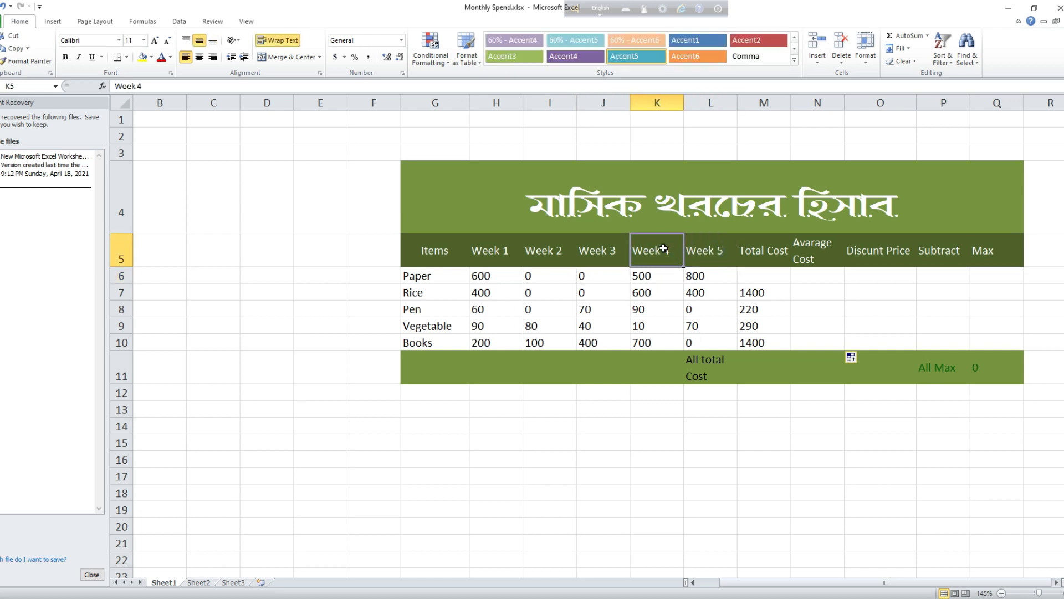
- Clear the old Total Cost results in M7:M10 by filling the blank cell M6 down to M10
{"action": "left_click", "coordinate": [771, 290]}
{"action": "left_click", "coordinate": [767, 277]}
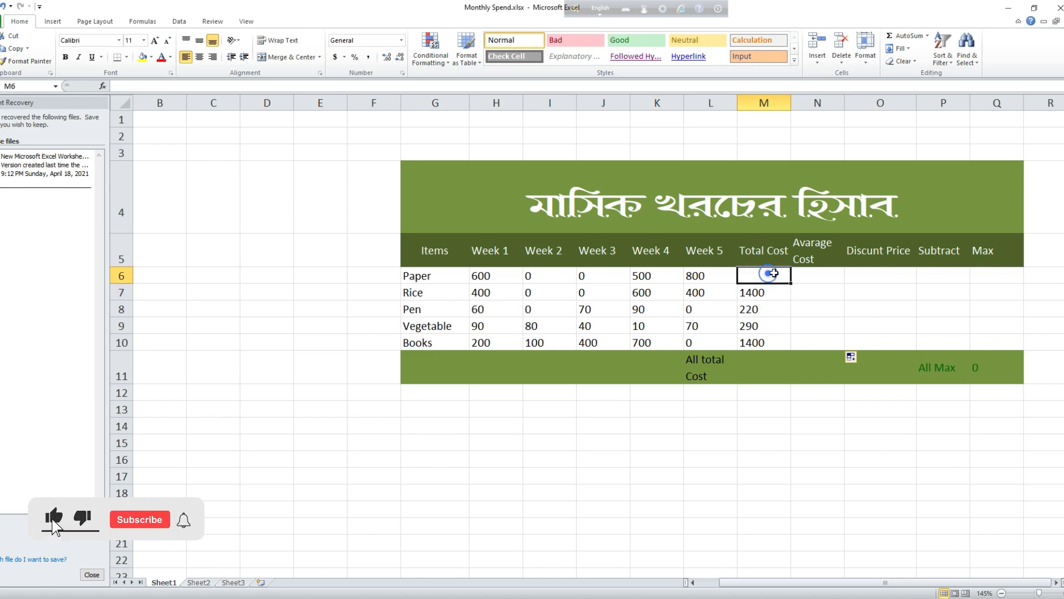
{"action": "left_click_drag", "start_coordinate": [790, 283], "coordinate": [795, 354]}
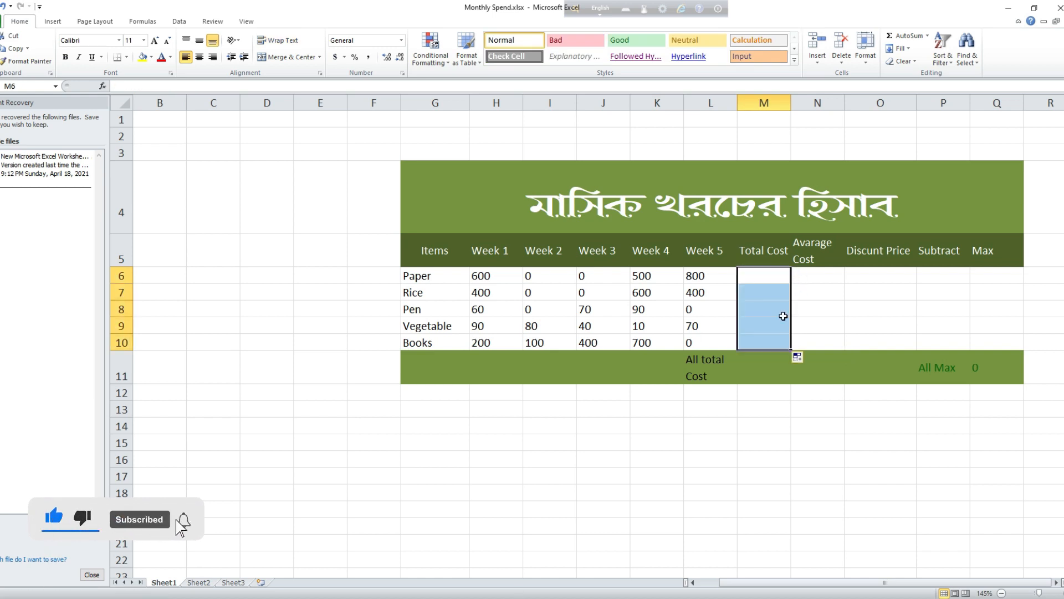
- Enter the formula =SUM(H6:L6) in cell M6 to total the Paper row's five weekly costs
{"action": "double_click", "coordinate": [774, 272]}
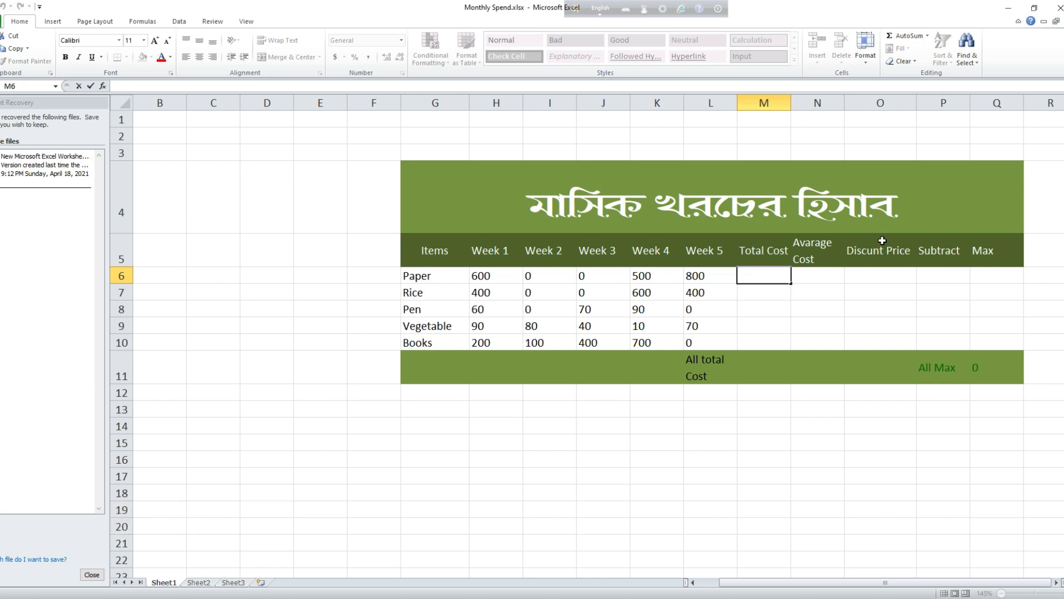
{"action": "type", "text": "="}
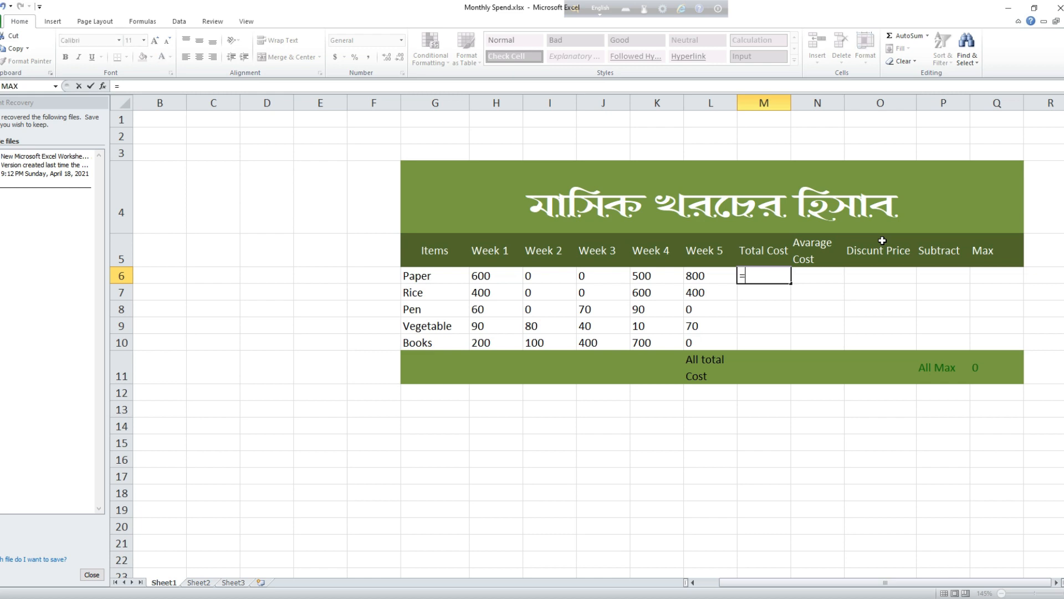
{"action": "type", "text": "S"}
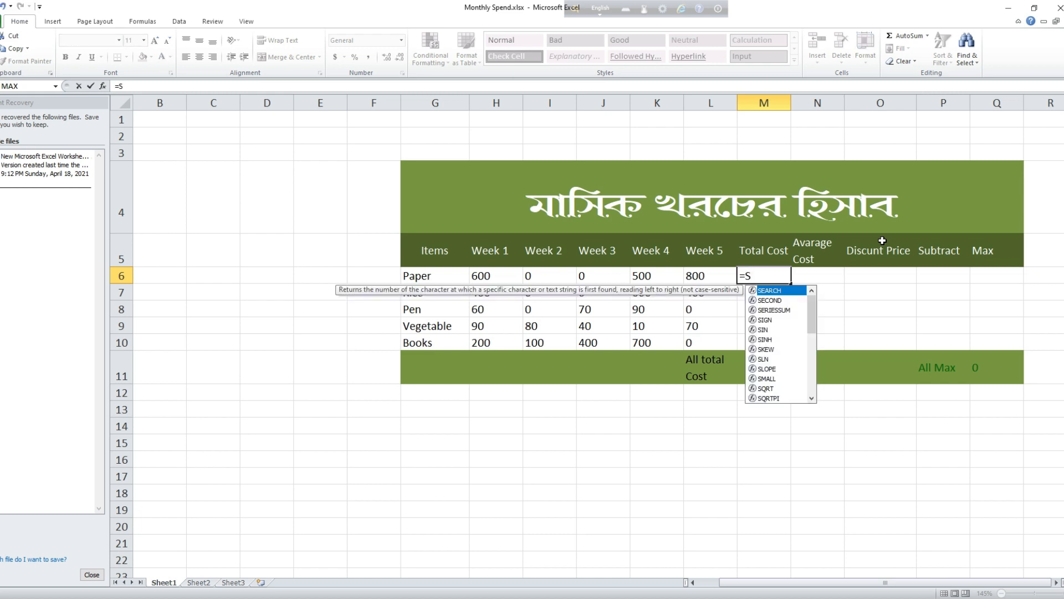
{"action": "type", "text": "U"}
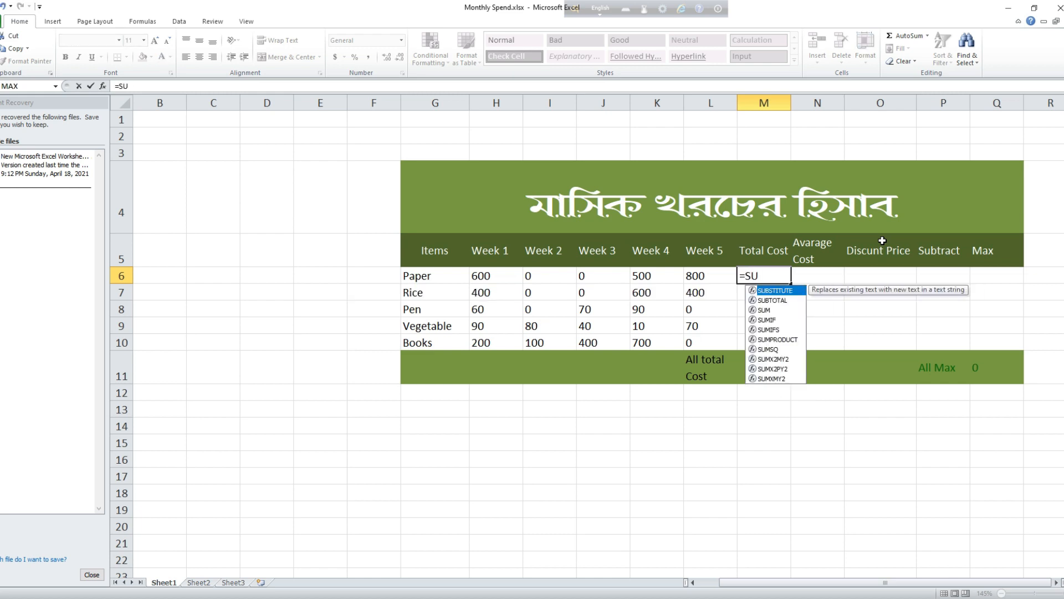
{"action": "type", "text": "M("}
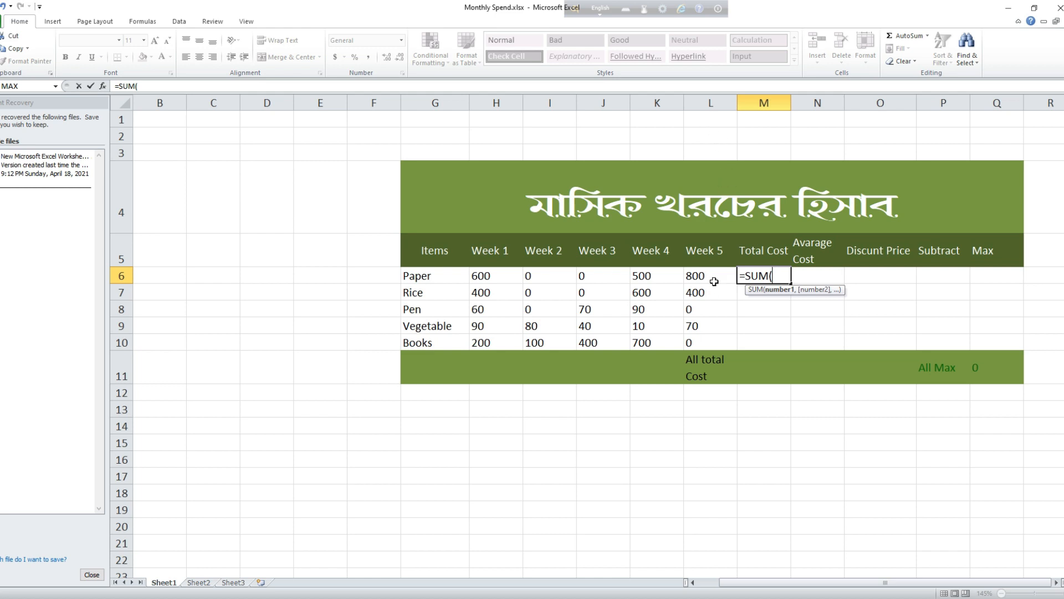
{"action": "left_click", "coordinate": [504, 275]}
{"action": "key", "text": "F8"}
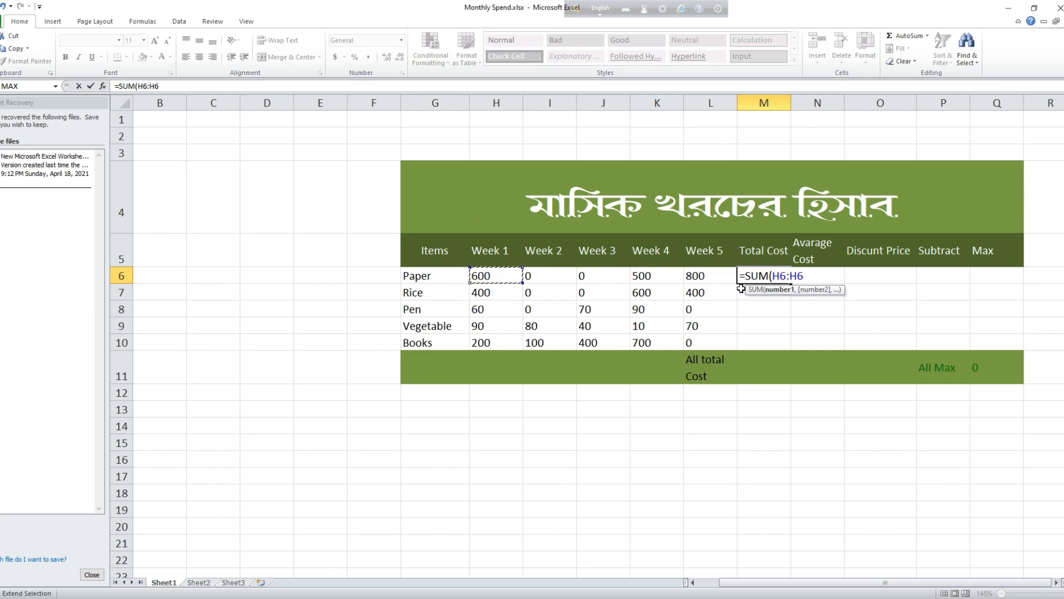
{"action": "key", "text": "BackSpace"}
{"action": "key", "text": "BackSpace"}
{"action": "type", "text": "L^"}
{"action": "key", "text": "BackSpace"}
{"action": "type", "text": "6"}
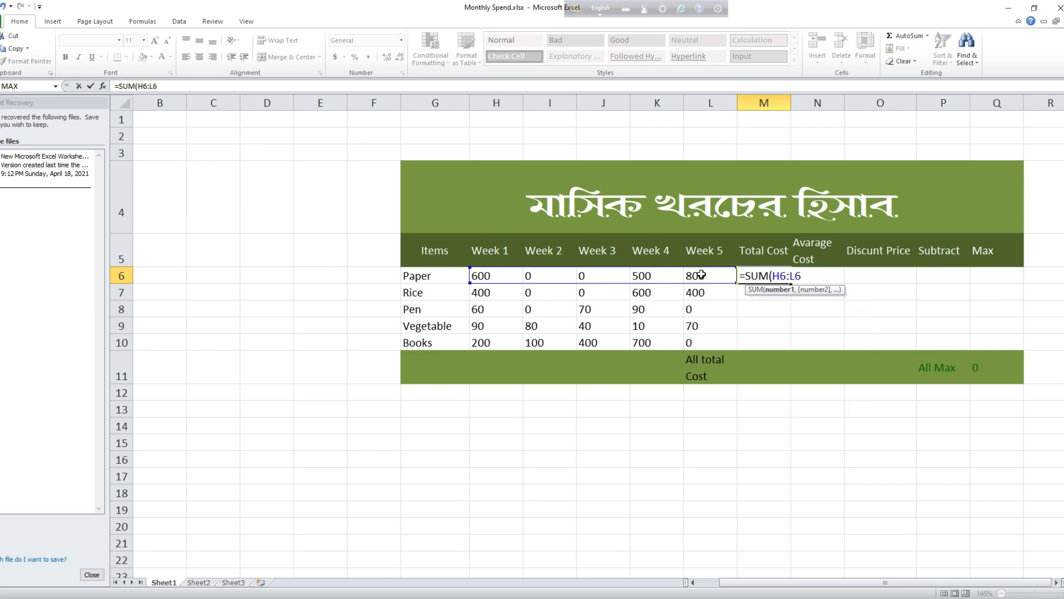
{"action": "type", "text": ")"}
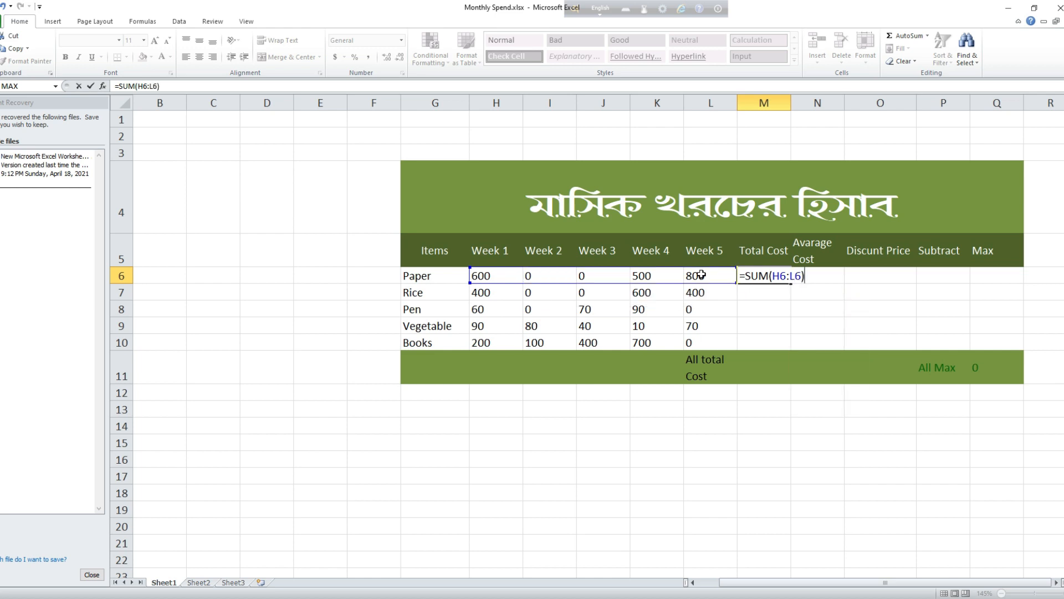
{"action": "key", "text": "Return"}
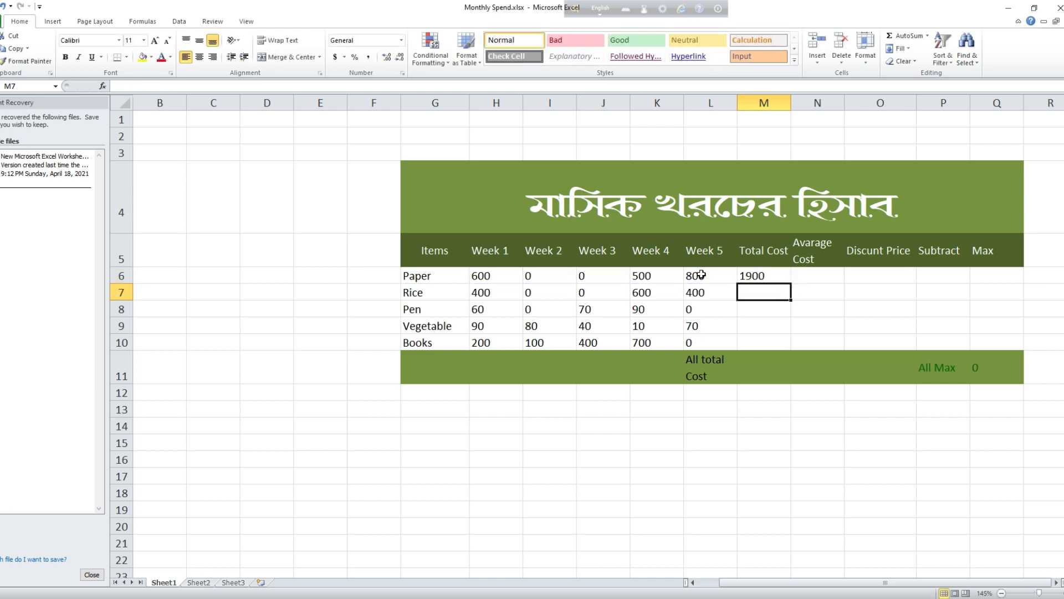
- Fill the Total Cost formula from M6 down to M10 for the remaining items
{"action": "left_click", "coordinate": [771, 277]}
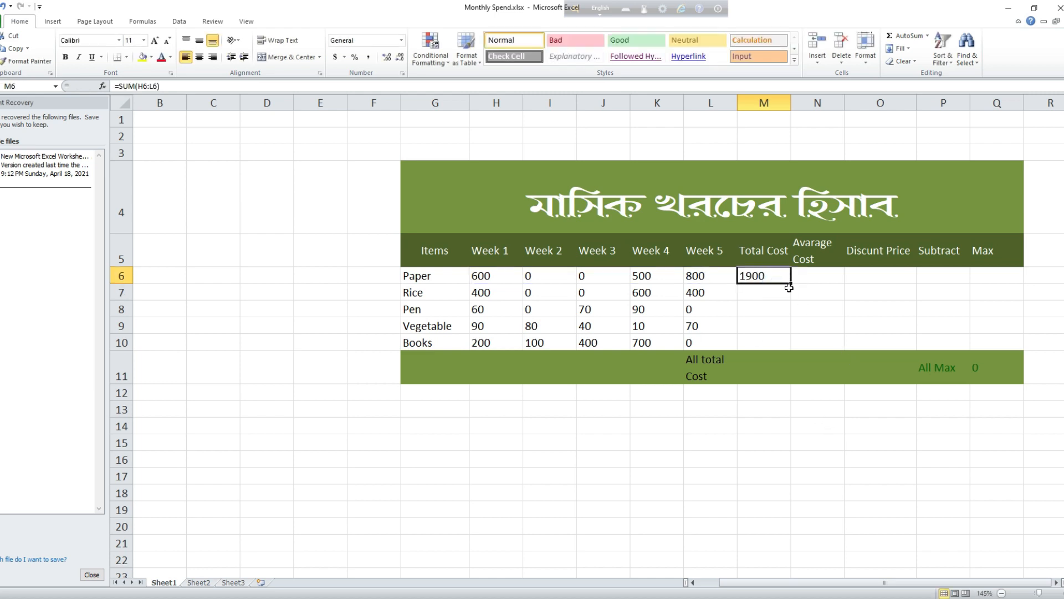
{"action": "left_click_drag", "start_coordinate": [791, 283], "coordinate": [793, 345]}
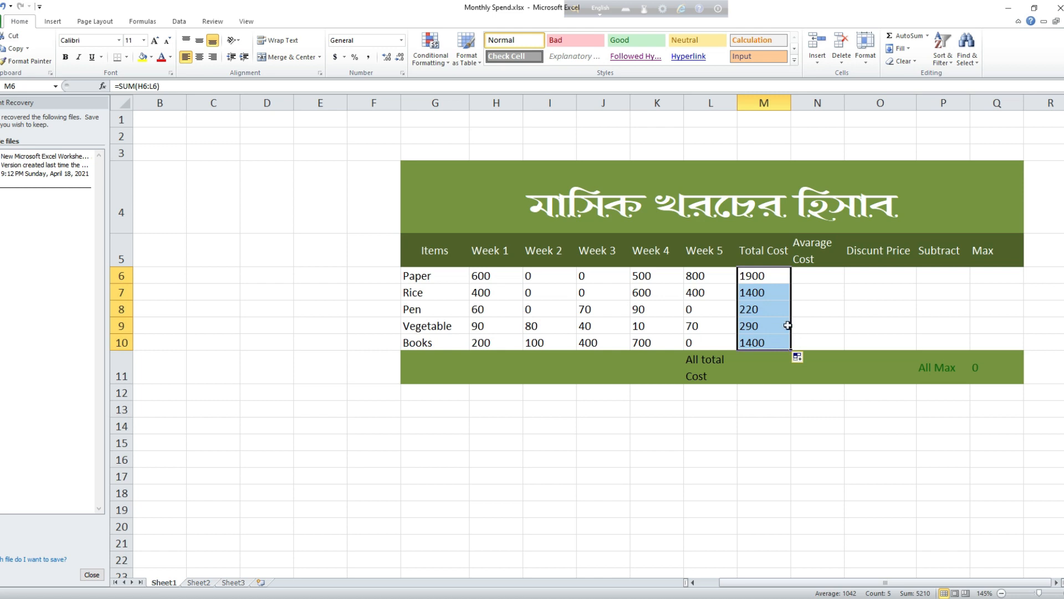
{"action": "left_click", "coordinate": [813, 305]}
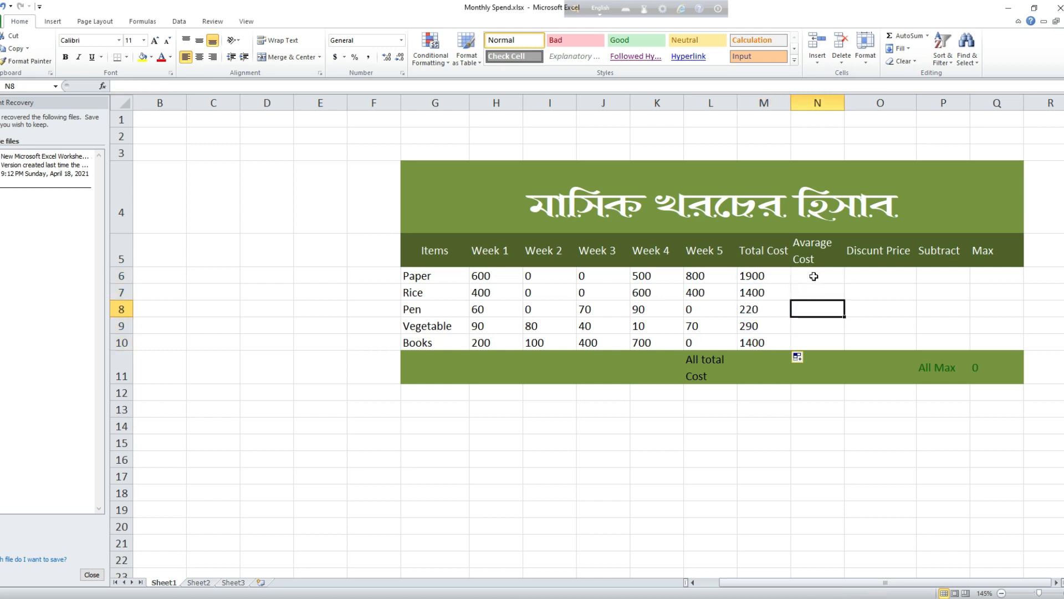
- Enter =AVERAGE(H6:L6) in cell N6 for the Paper row's average weekly cost and fill it down to N10
{"action": "double_click", "coordinate": [815, 277]}
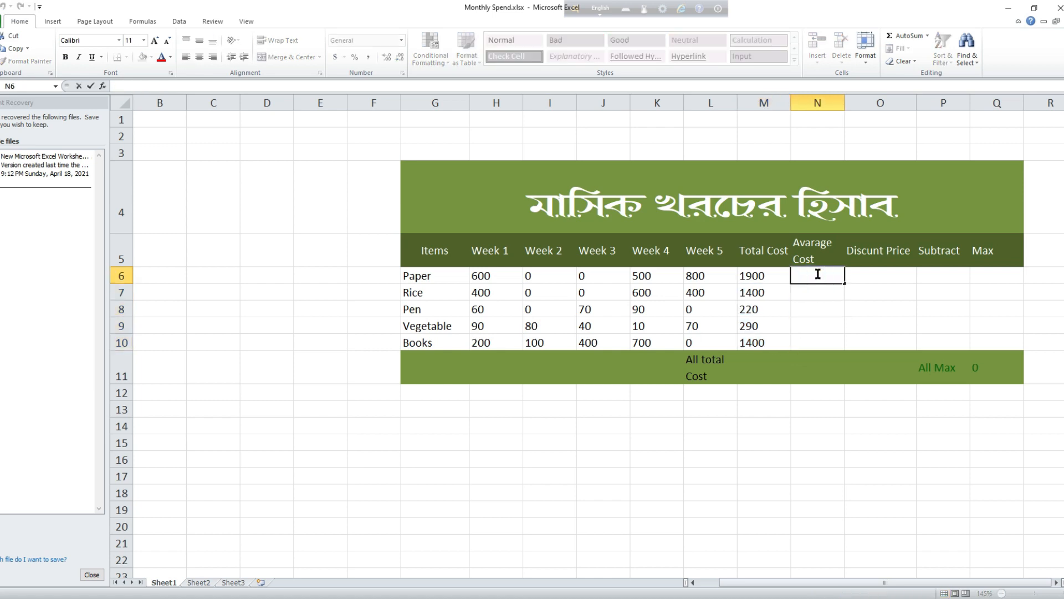
{"action": "type", "text": "="}
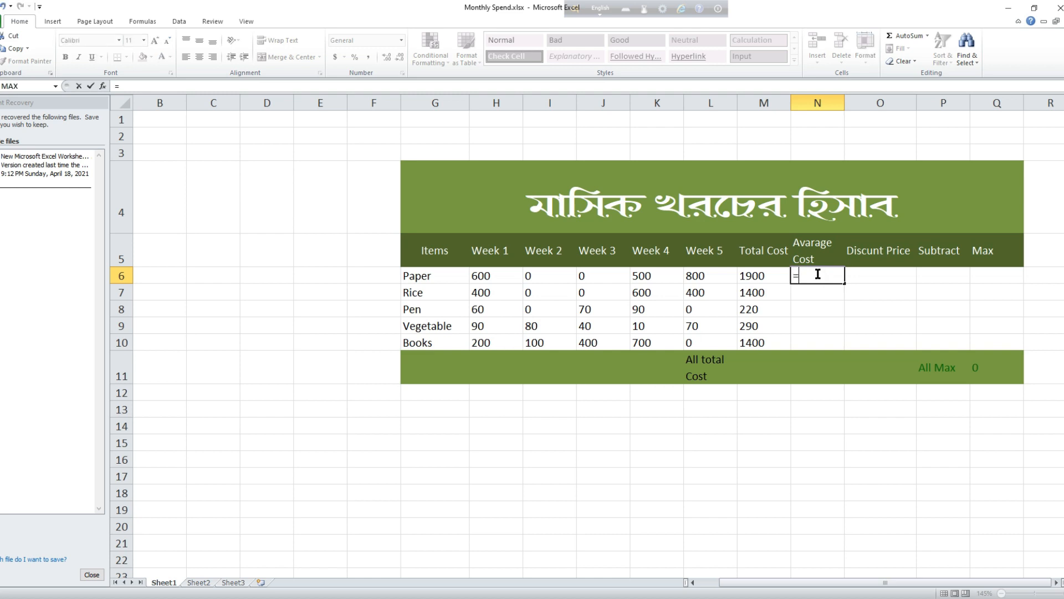
{"action": "type", "text": "AV"}
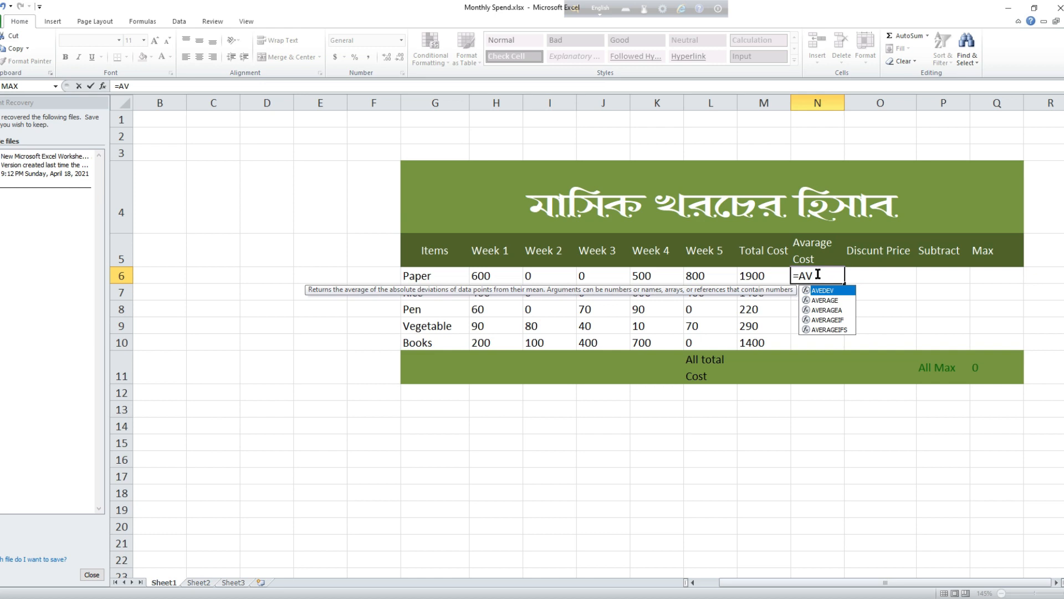
{"action": "type", "text": "ERA"}
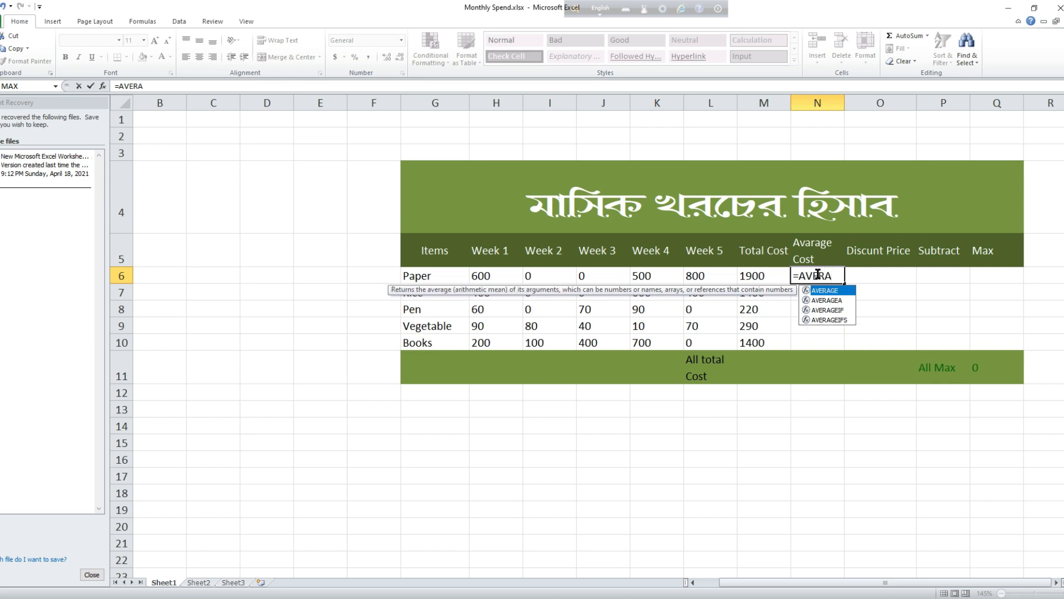
{"action": "type", "text": "GE("}
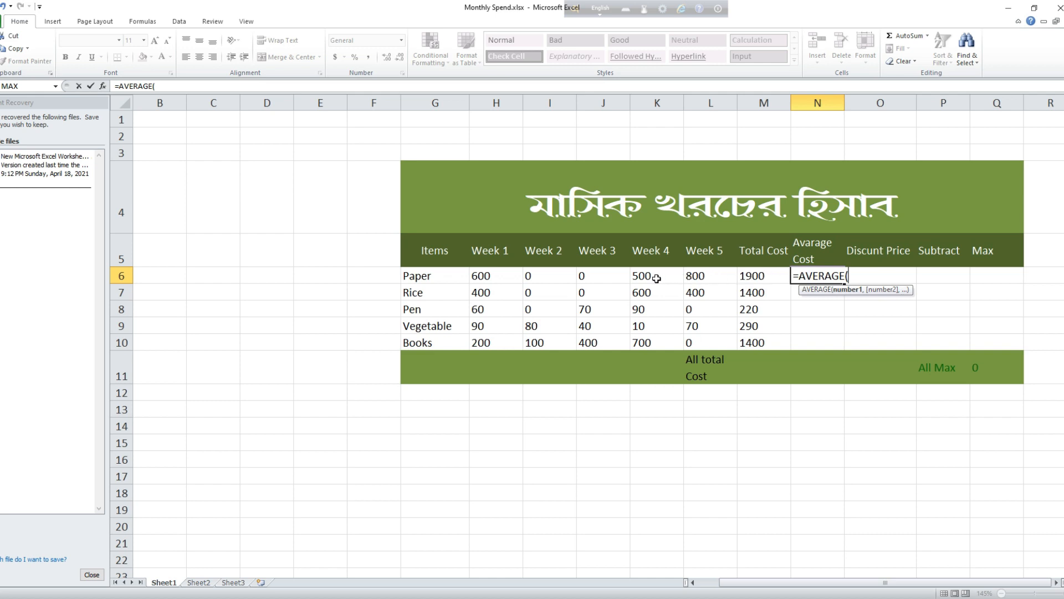
{"action": "left_click", "coordinate": [482, 277]}
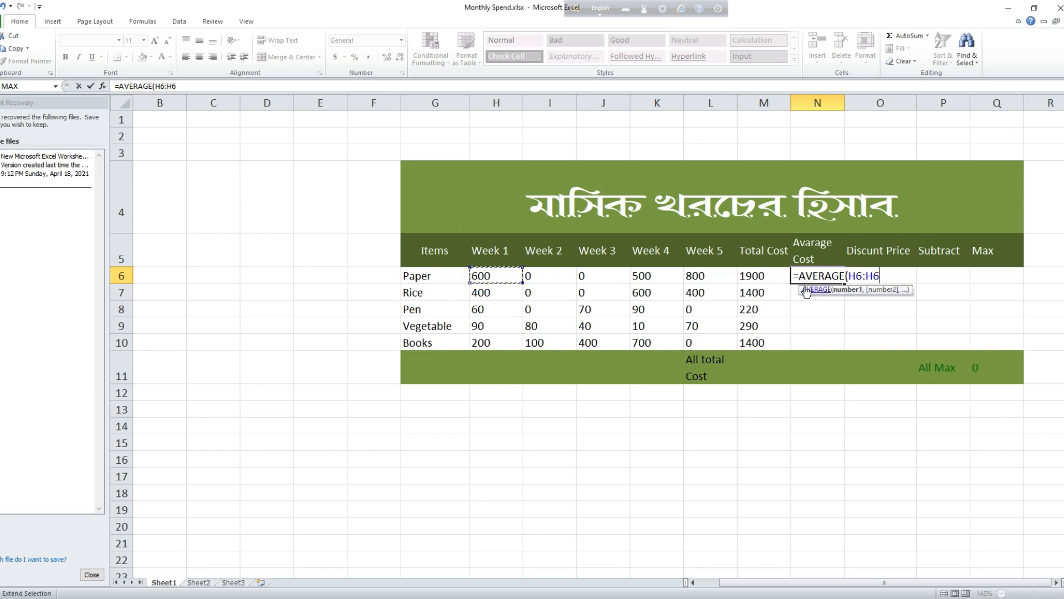
{"action": "type", "text": ":"}
{"action": "left_click", "coordinate": [712, 275]}
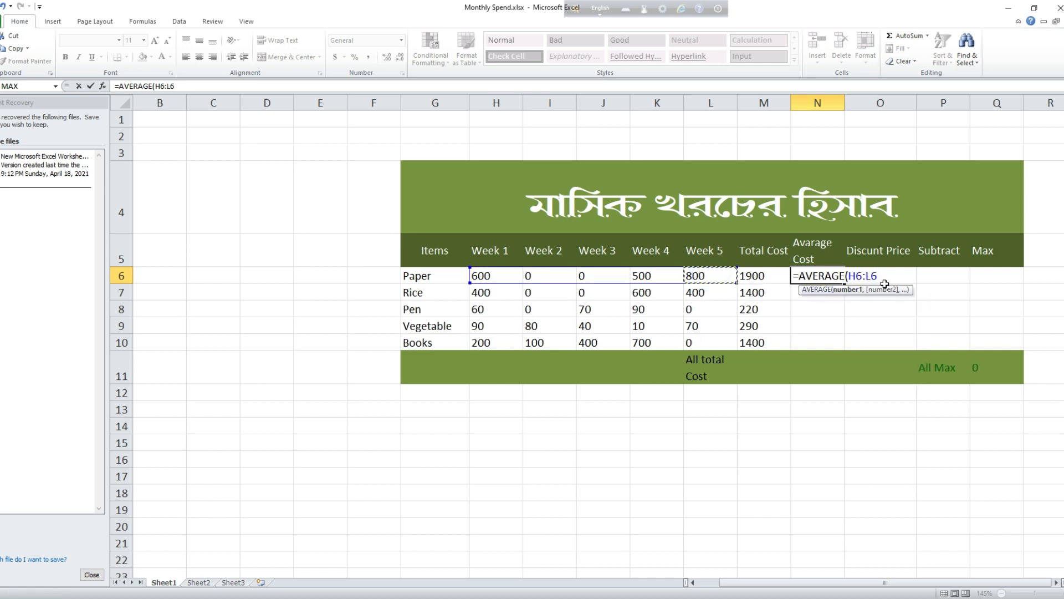
{"action": "type", "text": ")"}
{"action": "key", "text": "Return"}
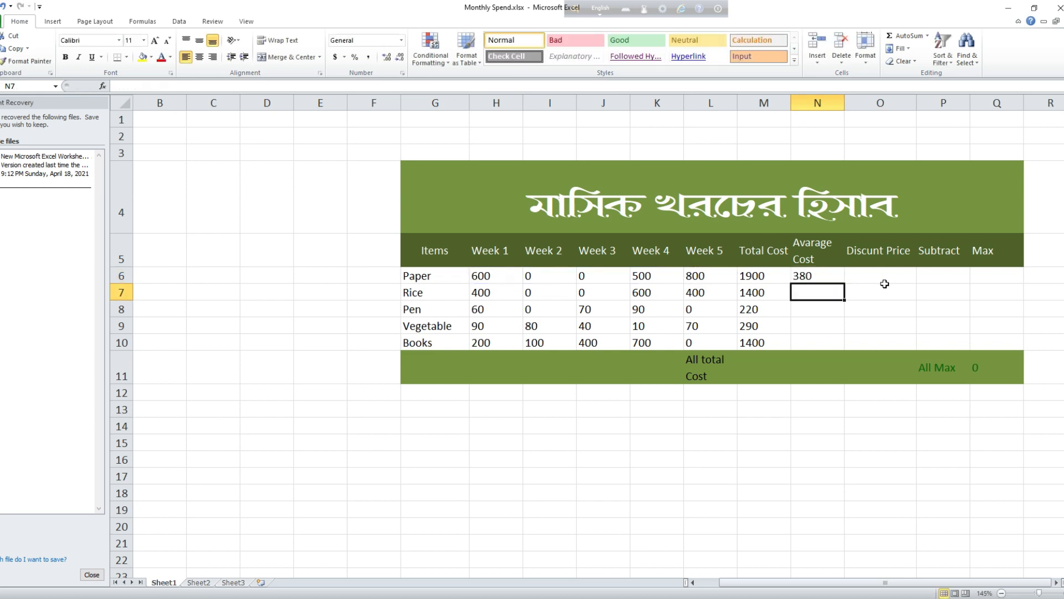
{"action": "left_click", "coordinate": [830, 275]}
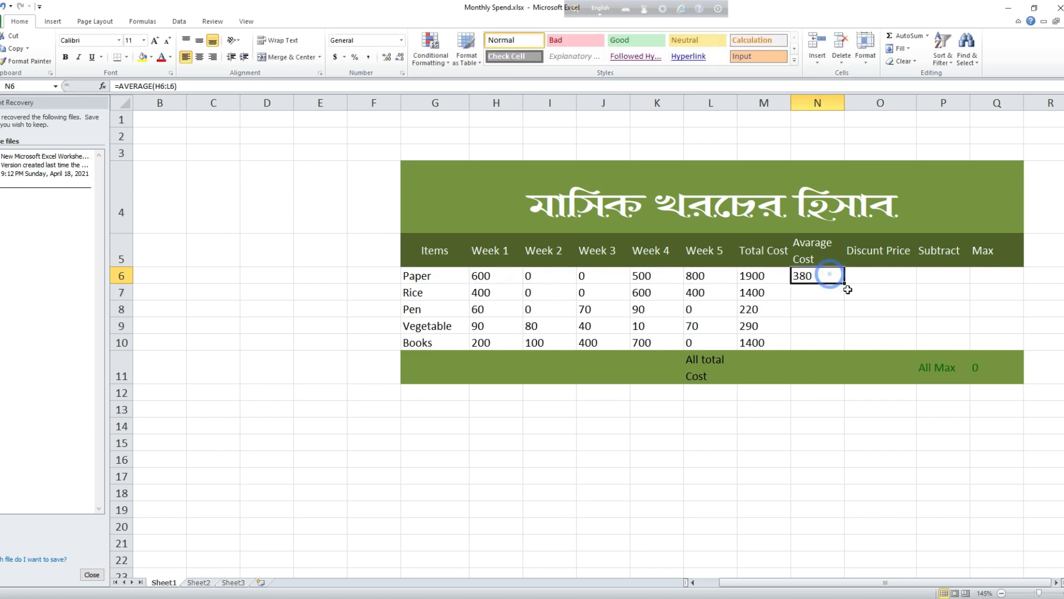
{"action": "left_click_drag", "start_coordinate": [844, 282], "coordinate": [847, 349]}
- Enter the formula =IF(M6>=500,M6*10%,"No Discount") in cell O6 for the Paper row's discount price
{"action": "double_click", "coordinate": [877, 273]}
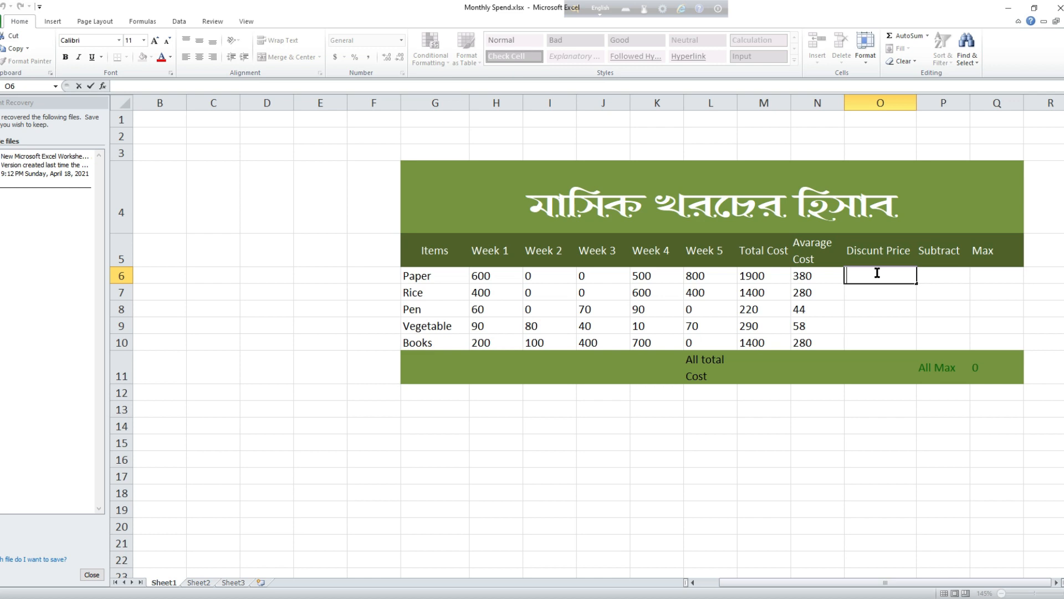
{"action": "type", "text": "="}
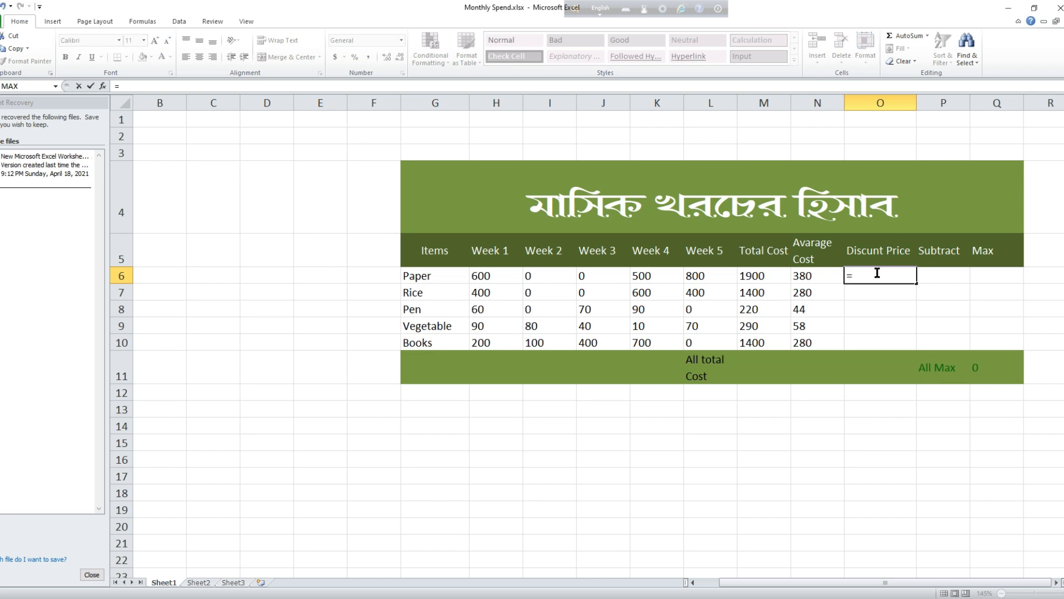
{"action": "type", "text": "I"}
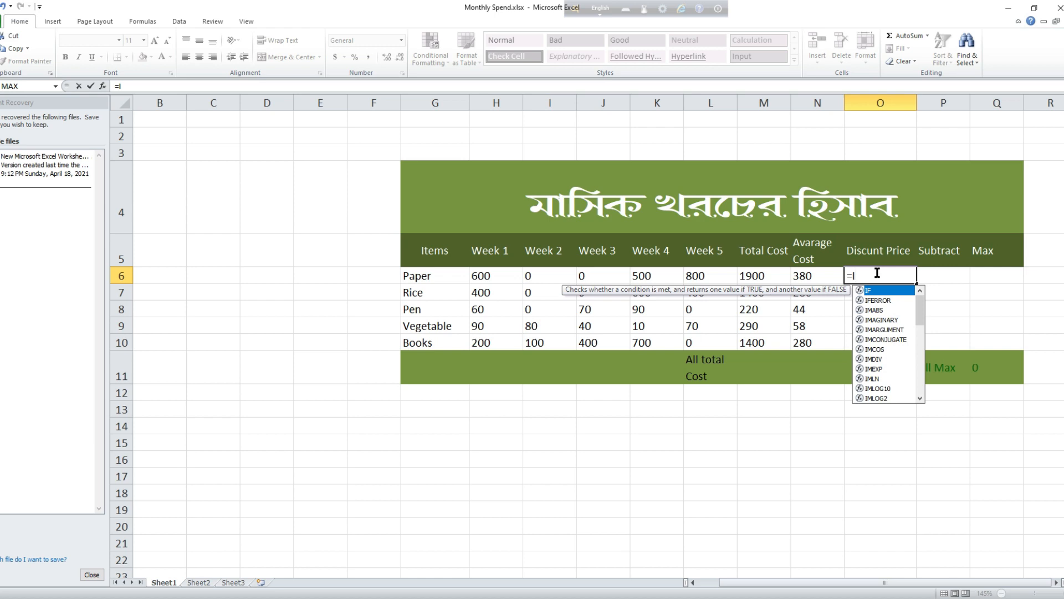
{"action": "type", "text": "F"}
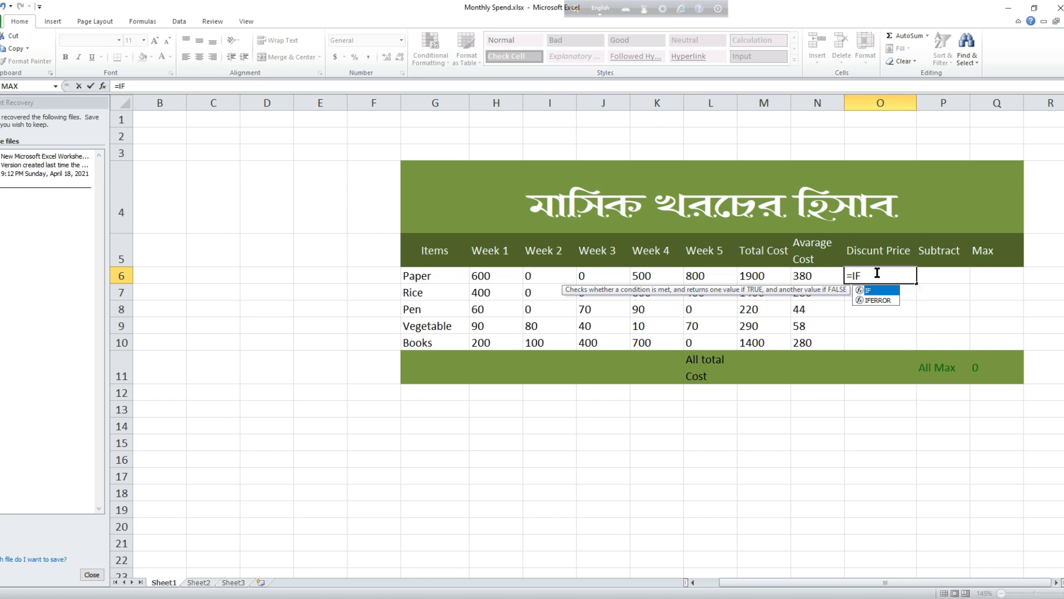
{"action": "type", "text": "("}
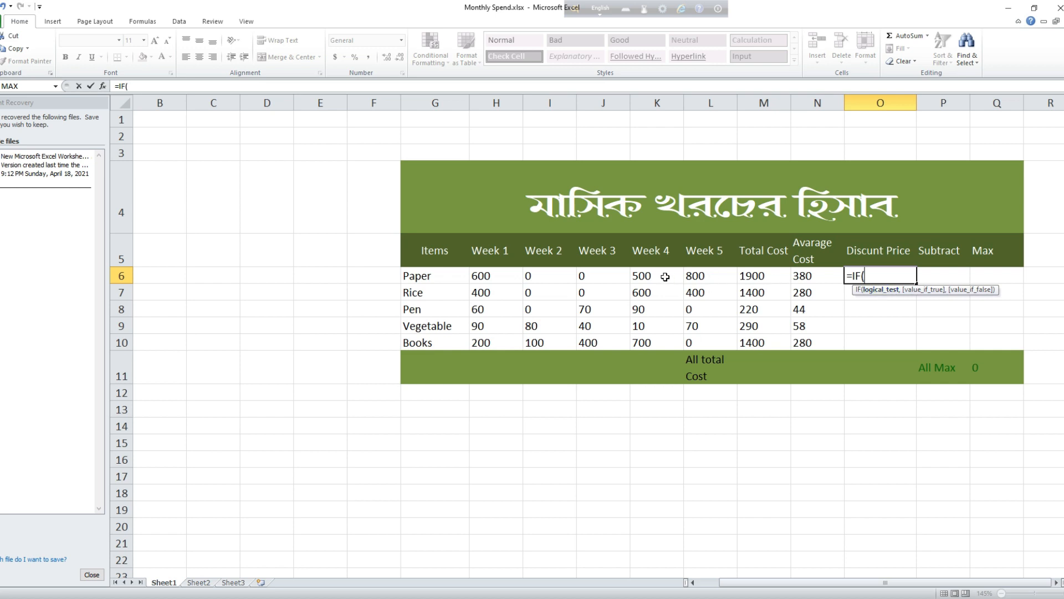
{"action": "type", "text": "M6>=500,M6*10%,\"No Discount\")"}
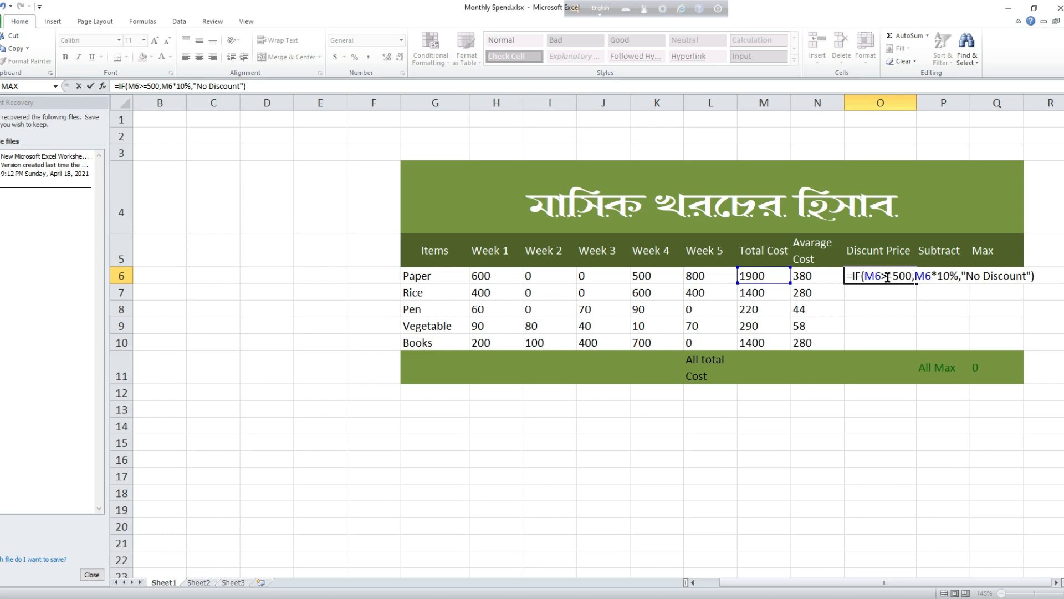
{"action": "double_click", "coordinate": [867, 276]}
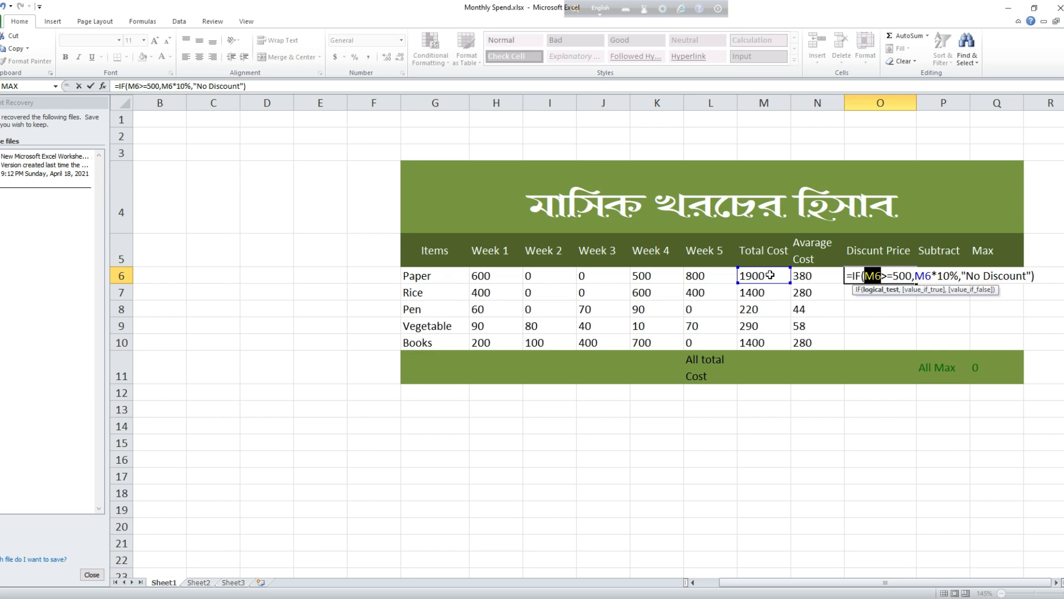
{"action": "left_click", "coordinate": [887, 275]}
{"action": "type", "text": "="}
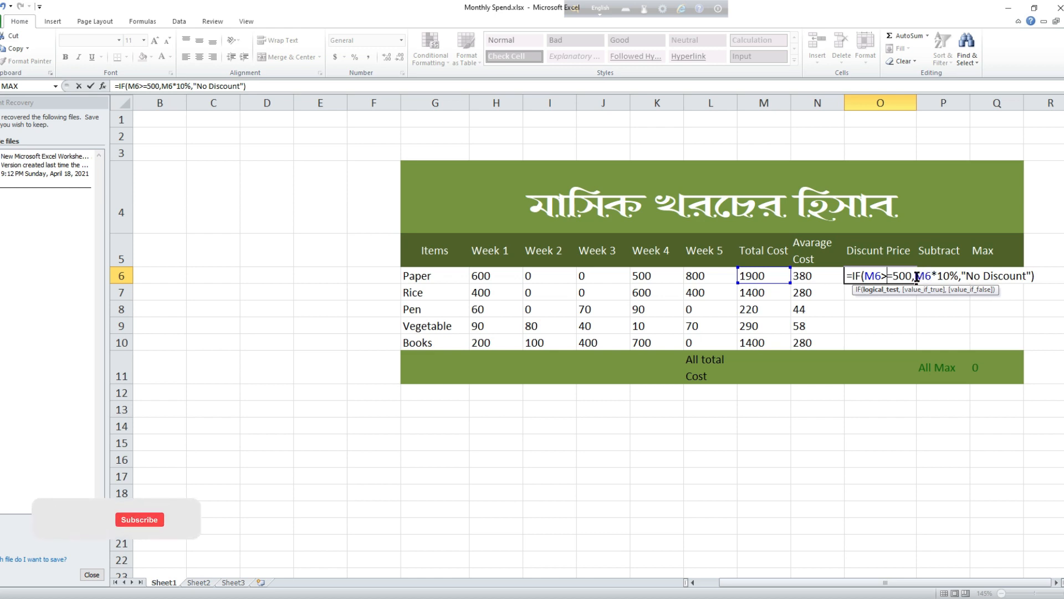
{"action": "left_click_drag", "start_coordinate": [915, 275], "coordinate": [958, 277]}
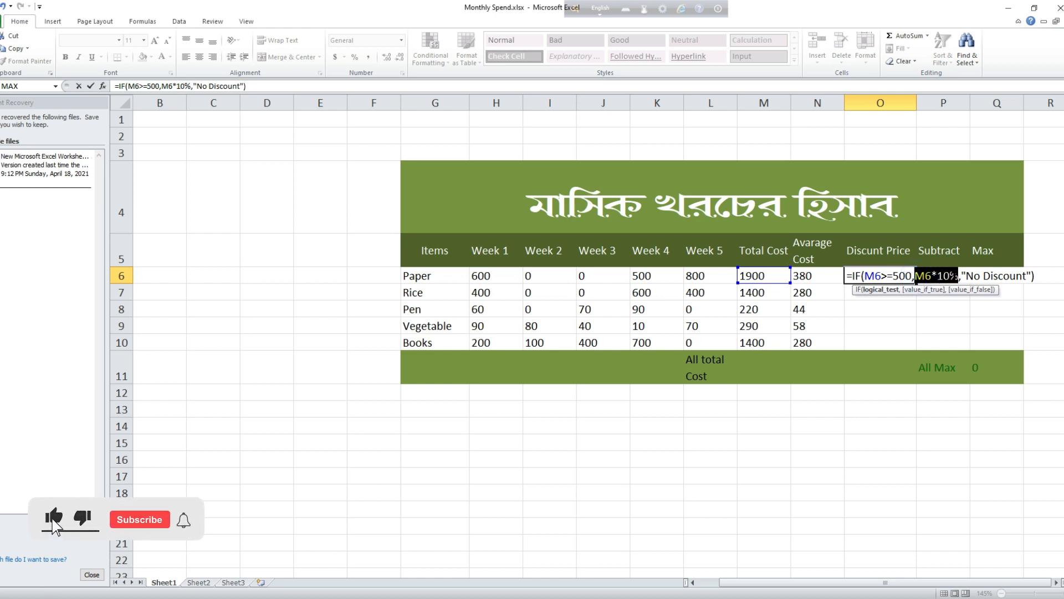
{"action": "left_click", "coordinate": [938, 276]}
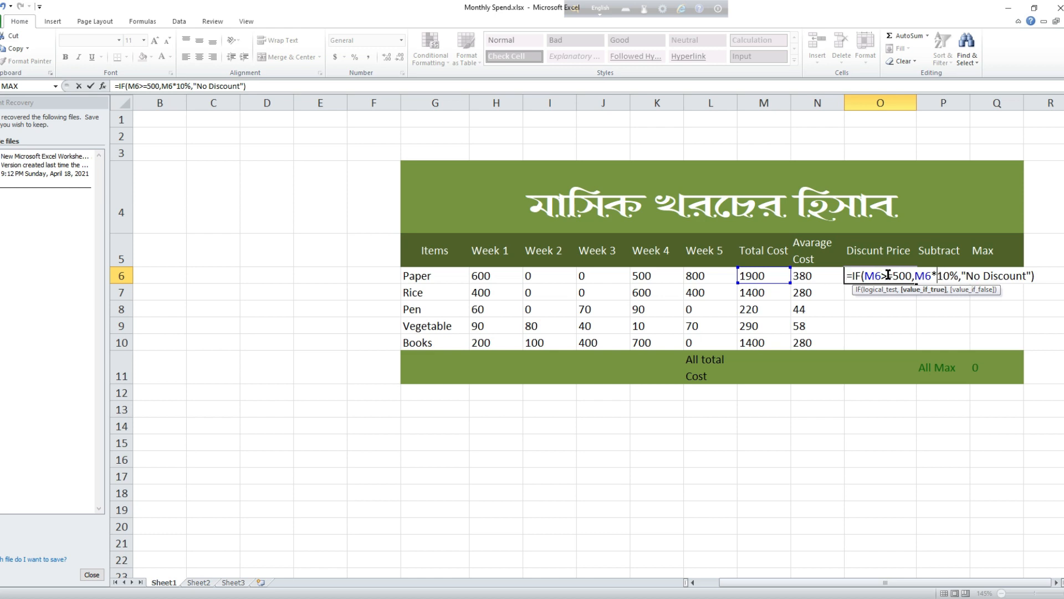
{"action": "left_click", "coordinate": [1036, 275]}
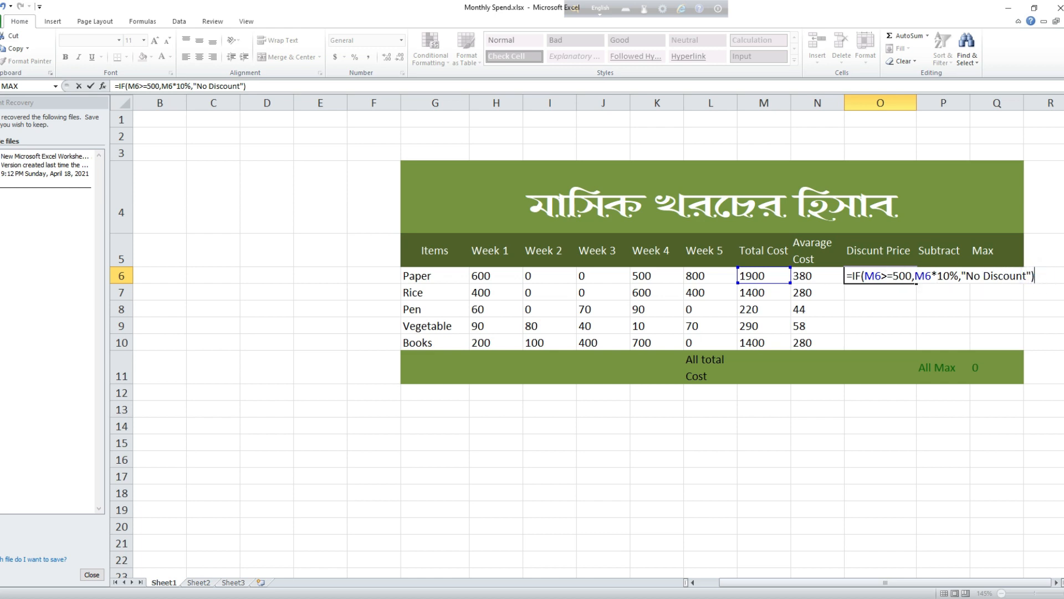
{"action": "key", "text": "Return"}
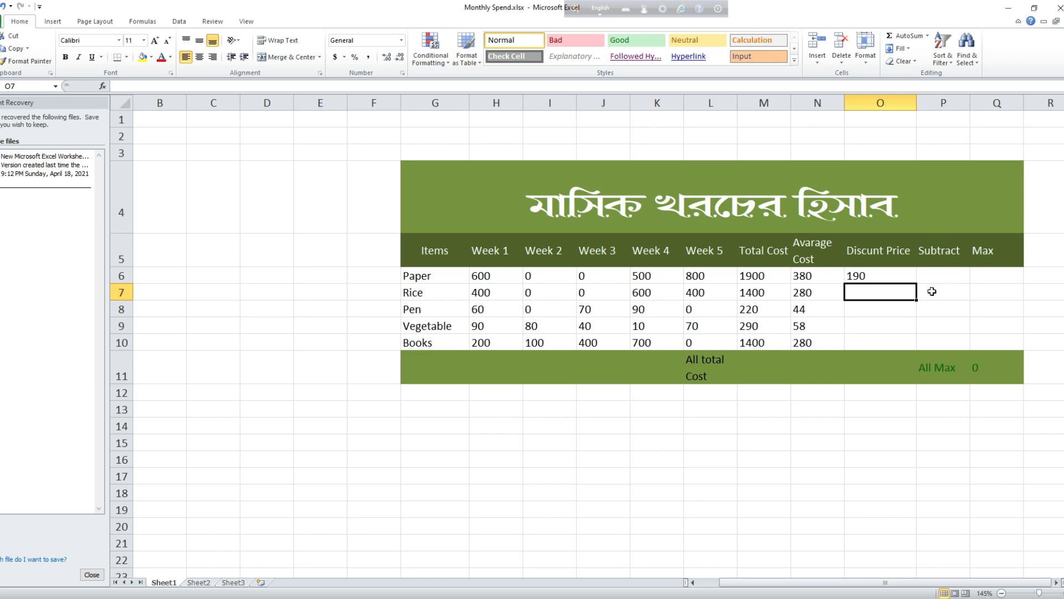
- Fill the discount formula from O6 down to O10 for the remaining items
{"action": "left_click", "coordinate": [911, 275]}
{"action": "left_click", "coordinate": [763, 276]}
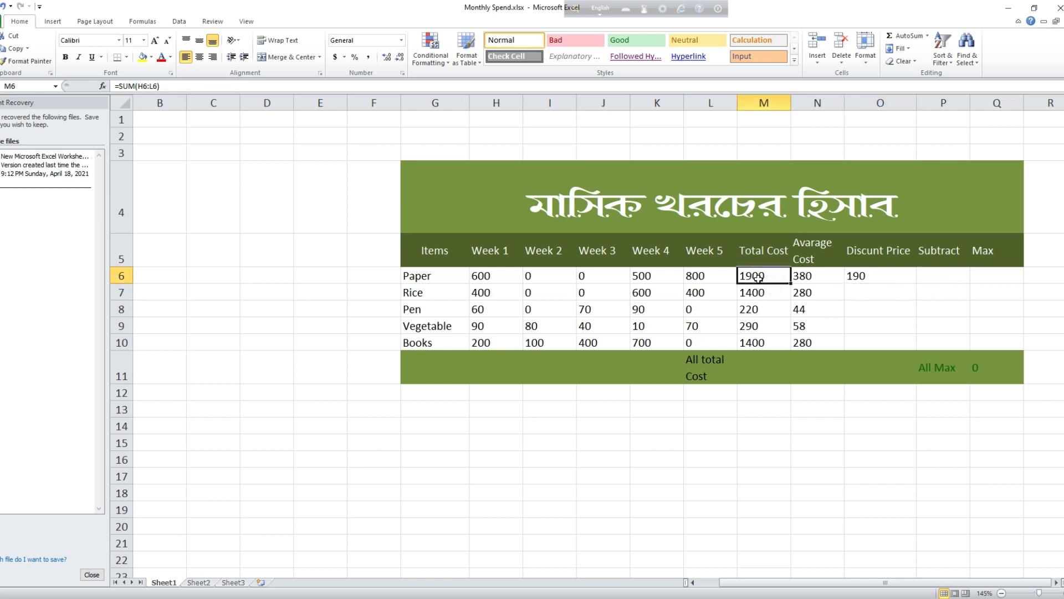
{"action": "left_click", "coordinate": [890, 276]}
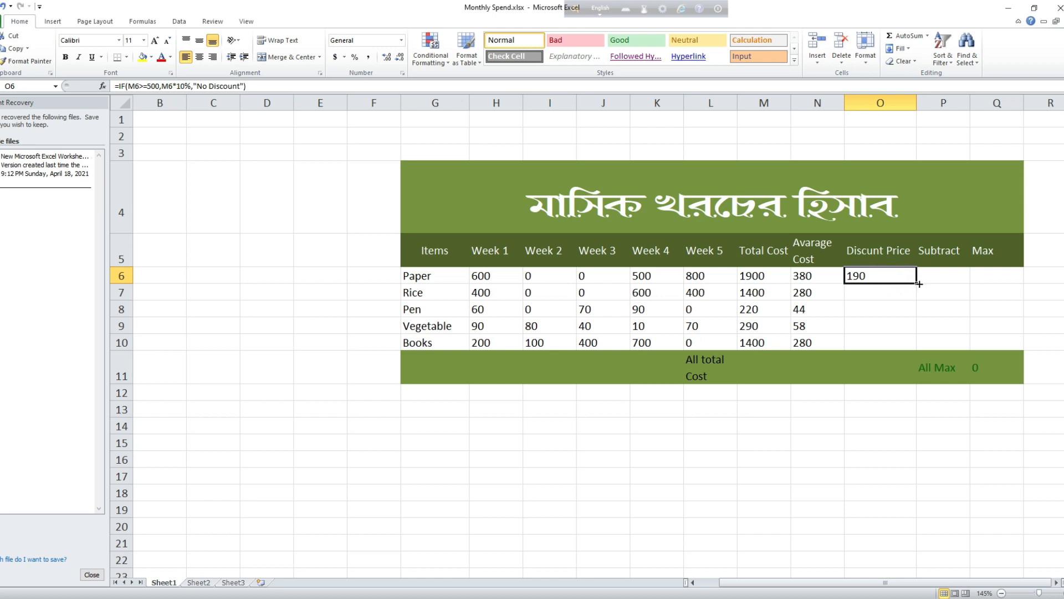
{"action": "left_click_drag", "start_coordinate": [919, 283], "coordinate": [911, 353]}
- Compare the total costs of the Pen and Vegetable rows with their discount price cells
{"action": "left_click", "coordinate": [881, 328]}
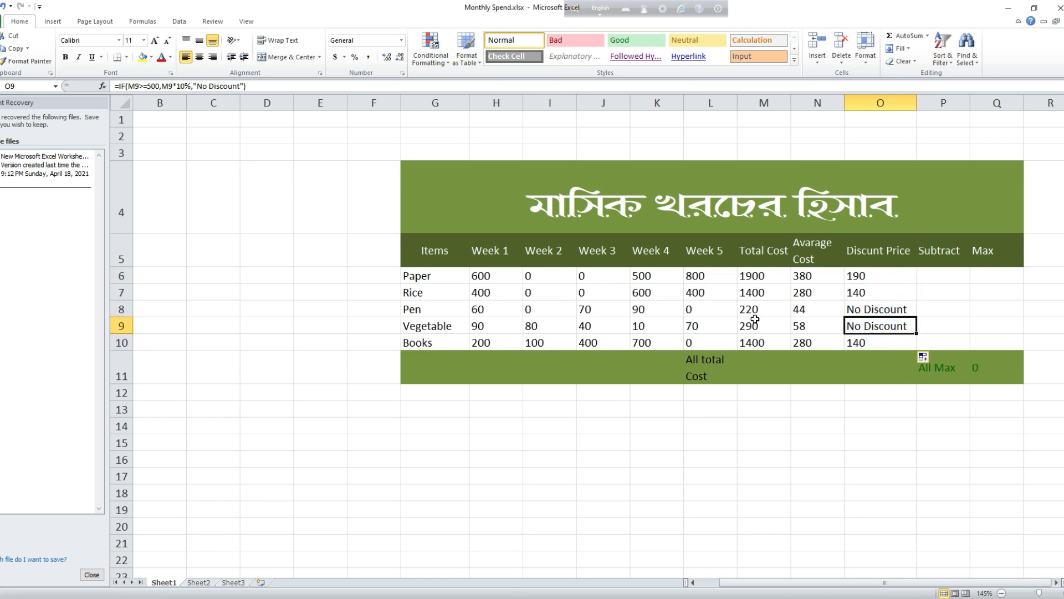
{"action": "left_click", "coordinate": [754, 338]}
{"action": "left_click", "coordinate": [757, 326]}
{"action": "left_click", "coordinate": [755, 309]}
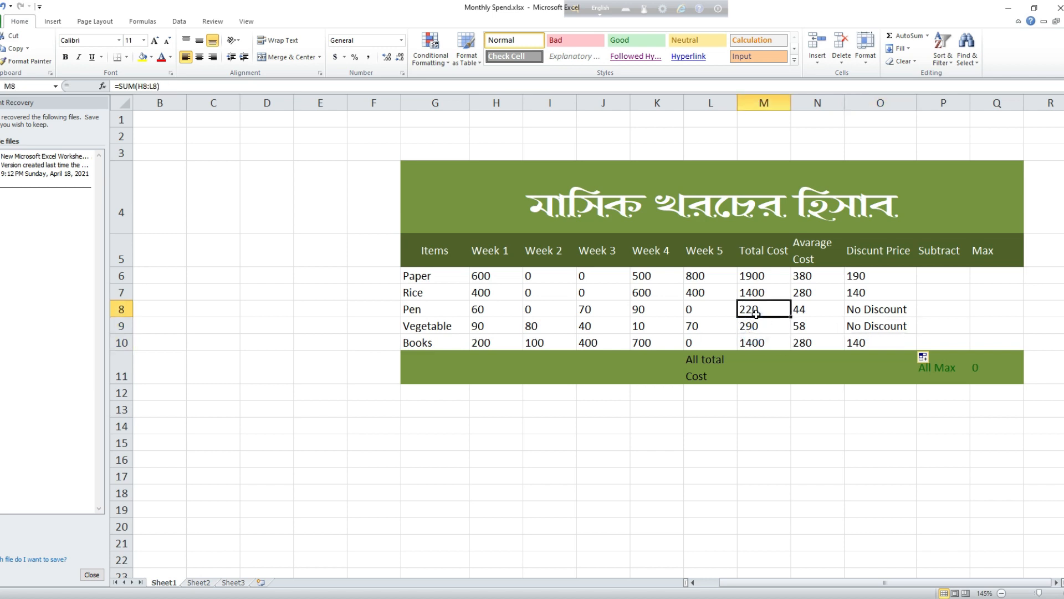
{"action": "left_click", "coordinate": [758, 325]}
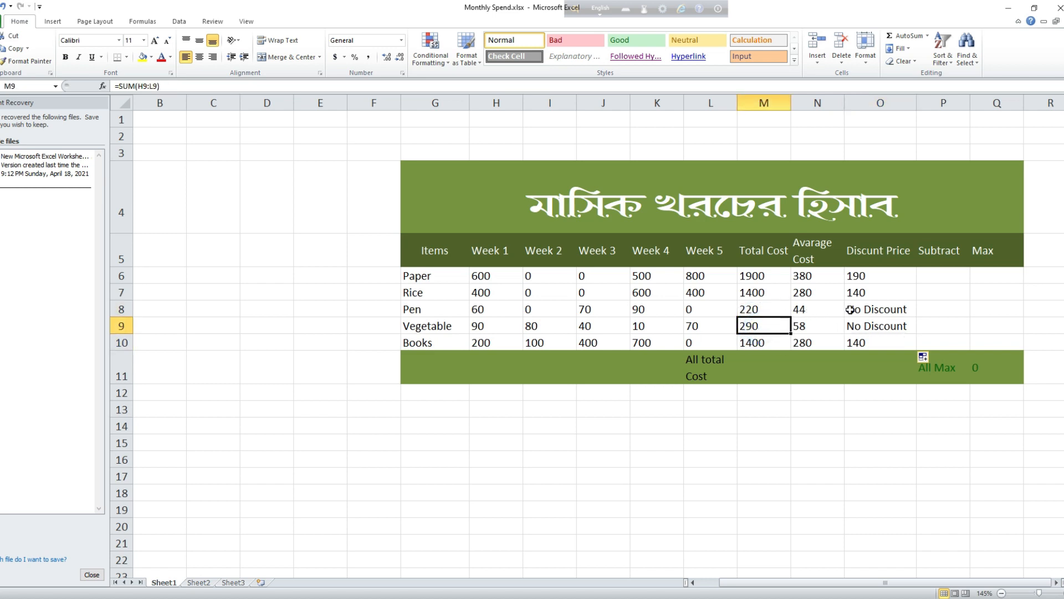
{"action": "left_click", "coordinate": [880, 308]}
{"action": "left_click", "coordinate": [880, 325]}
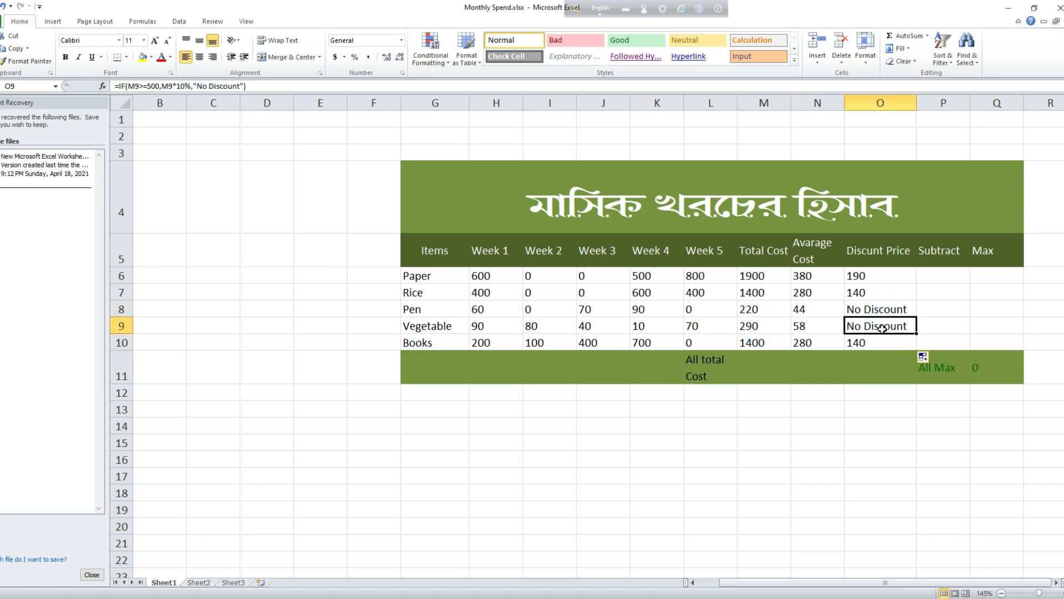
- Try to subtract Paper's Week 5 cost from its Week 1 cost with the formula =H6,L6 in cell P6
{"action": "double_click", "coordinate": [935, 274]}
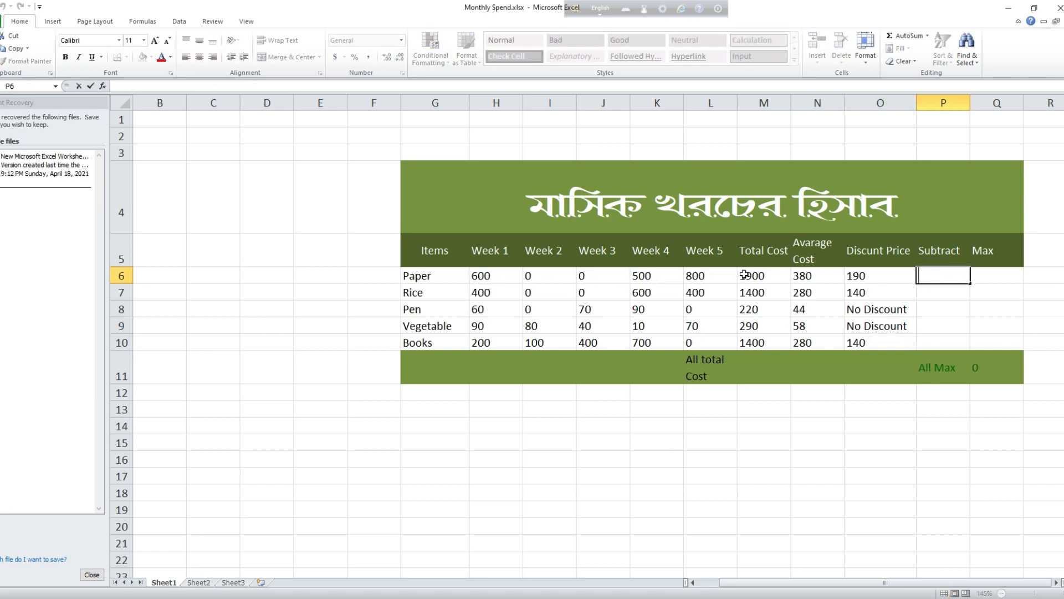
{"action": "type", "text": "="}
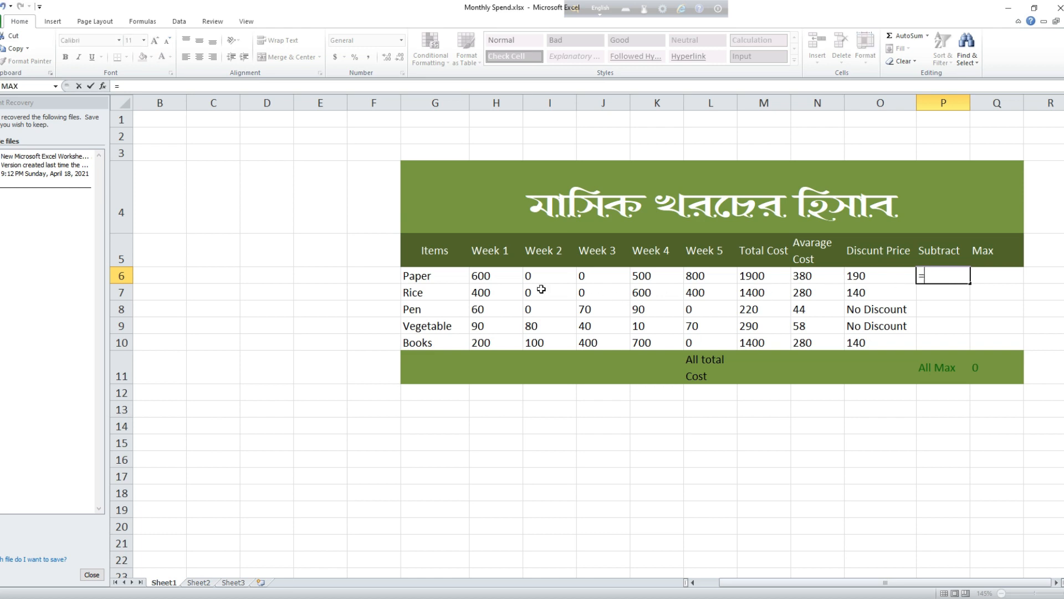
{"action": "left_click", "coordinate": [493, 278]}
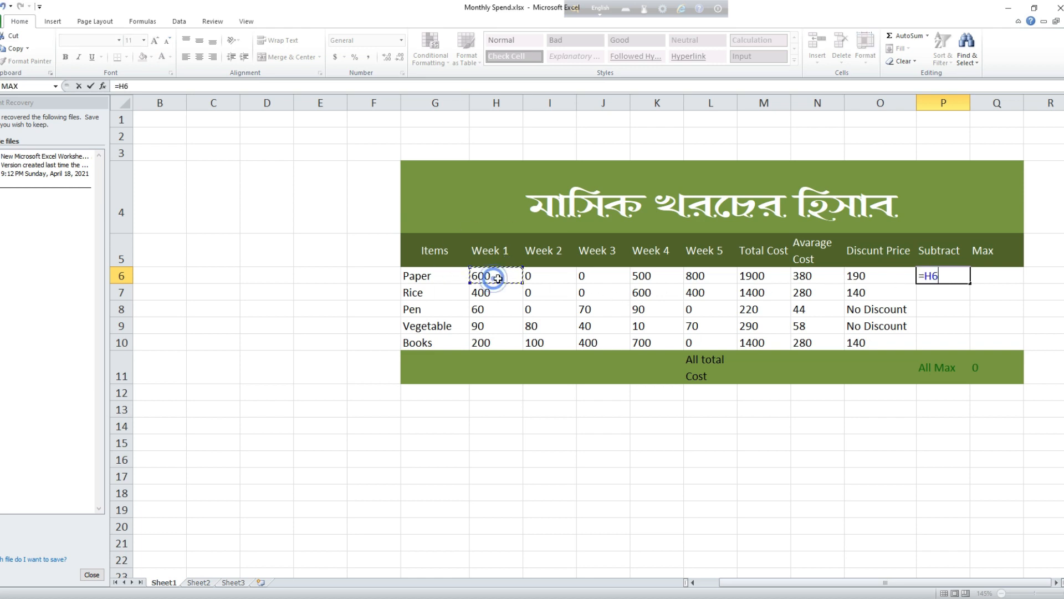
{"action": "type", "text": ","}
{"action": "left_click", "coordinate": [707, 276]}
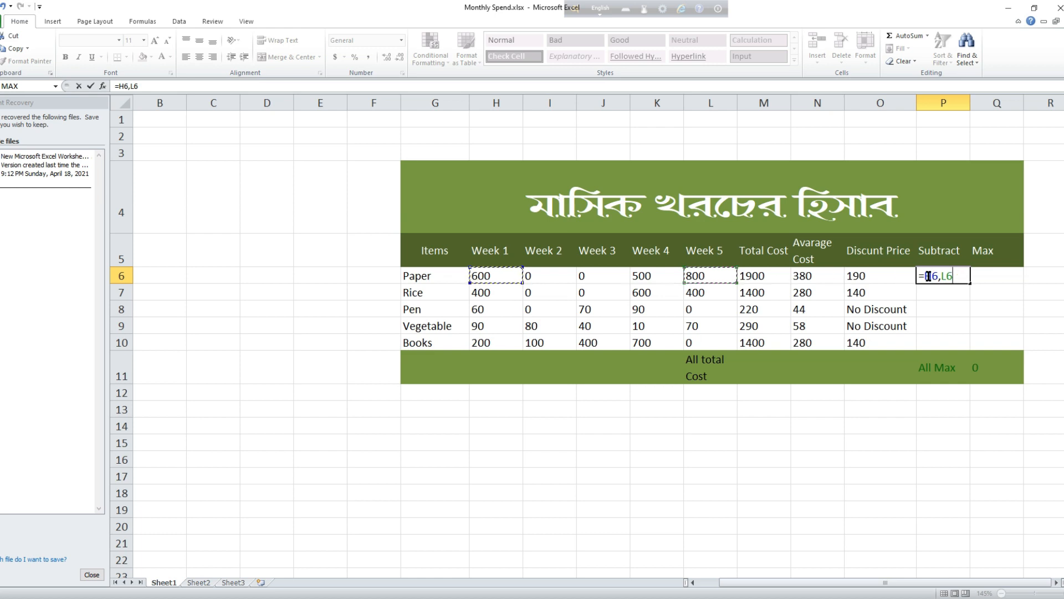
{"action": "key", "text": "Return"}
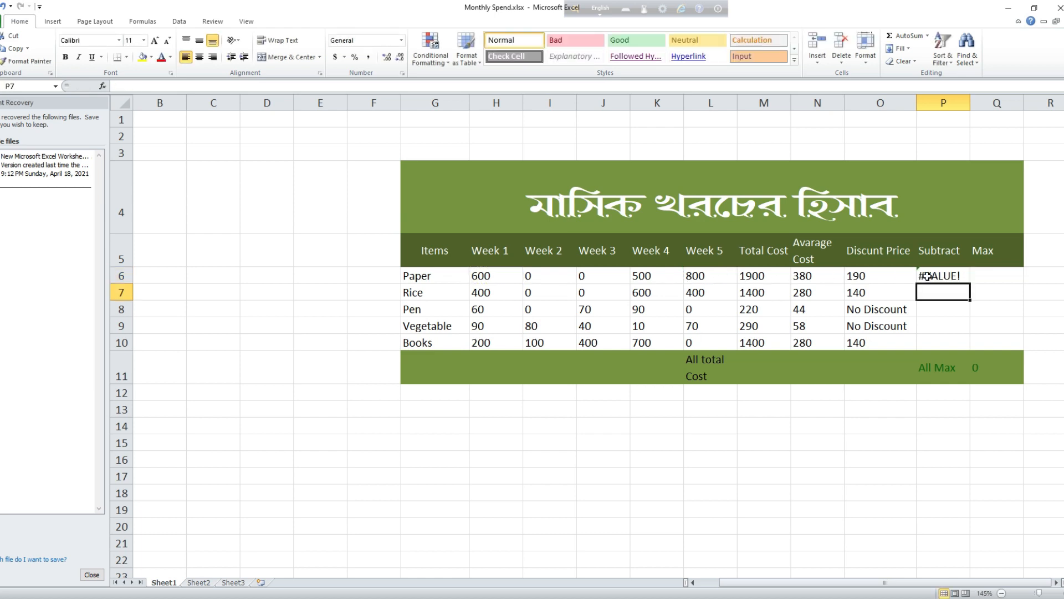
- Correct the Subtract formula in cell P6 to =H6-L6 by replacing the comma with a minus sign
{"action": "double_click", "coordinate": [927, 275]}
{"action": "left_click", "coordinate": [942, 280]}
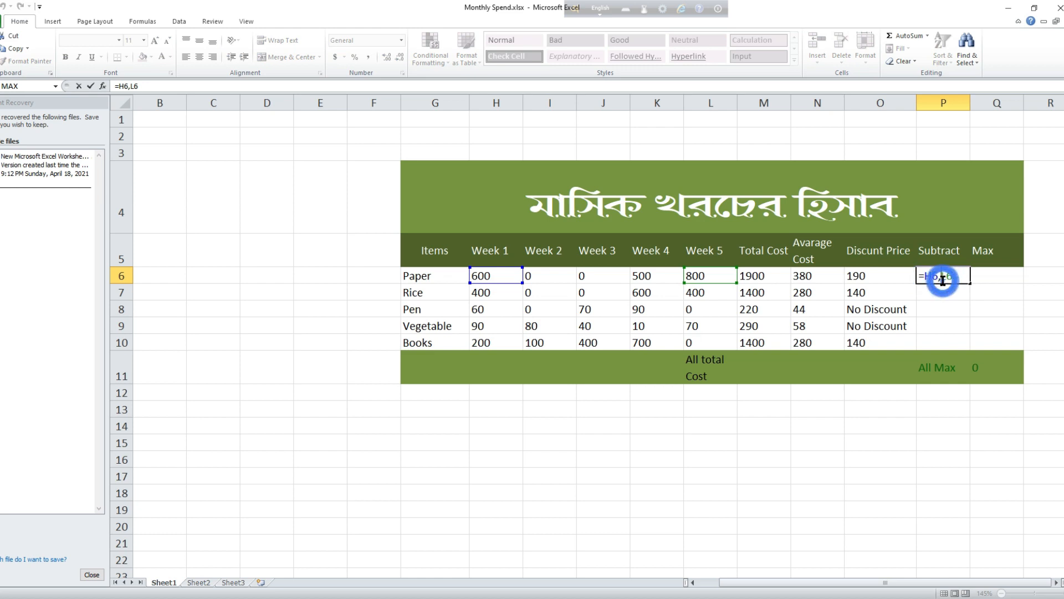
{"action": "key", "text": "BackSpace"}
{"action": "type", "text": "-"}
{"action": "key", "text": "Return"}
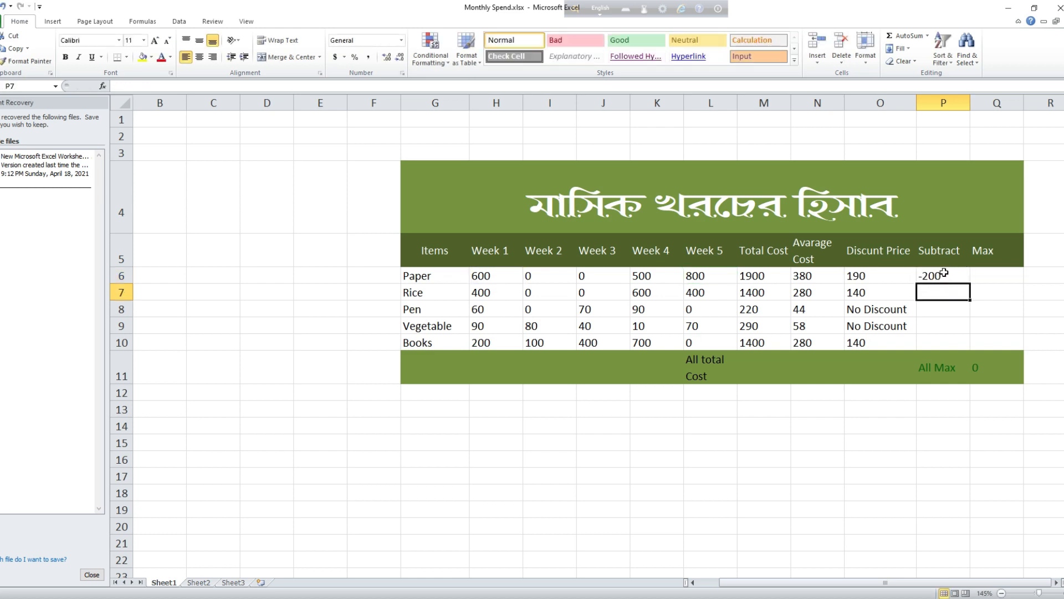
- Check Paper's Week 1 and Week 5 costs against P6 and fill the Subtract formula down to P10
{"action": "left_click", "coordinate": [944, 273]}
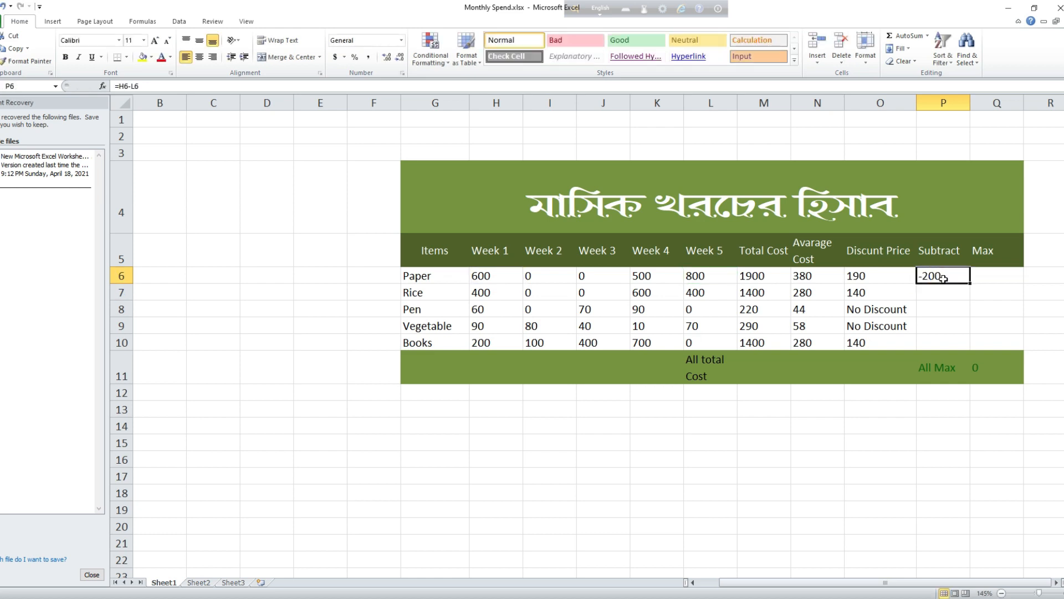
{"action": "left_click", "coordinate": [489, 278]}
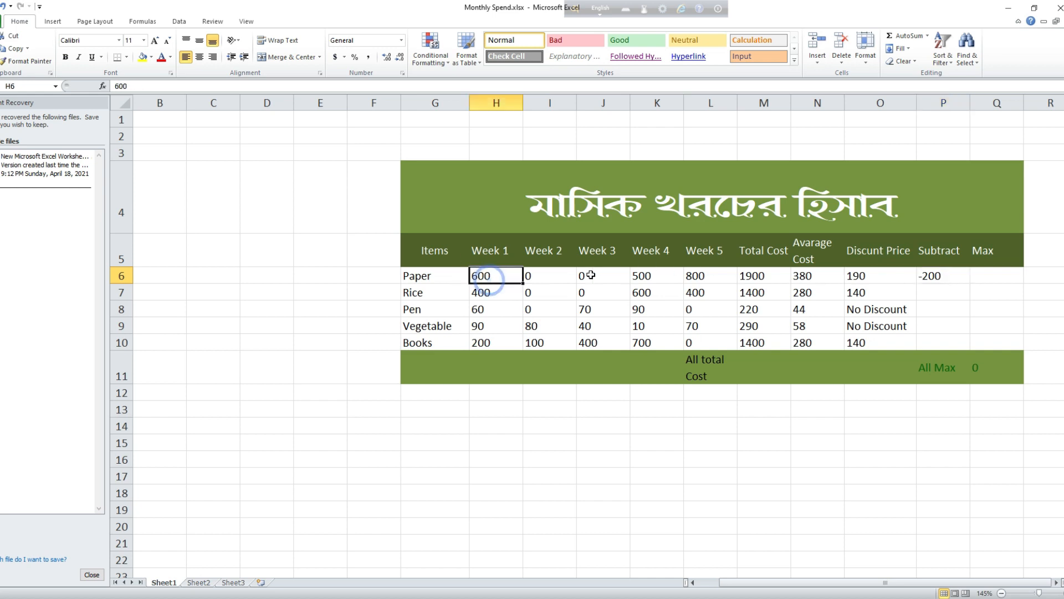
{"action": "left_click", "coordinate": [696, 275]}
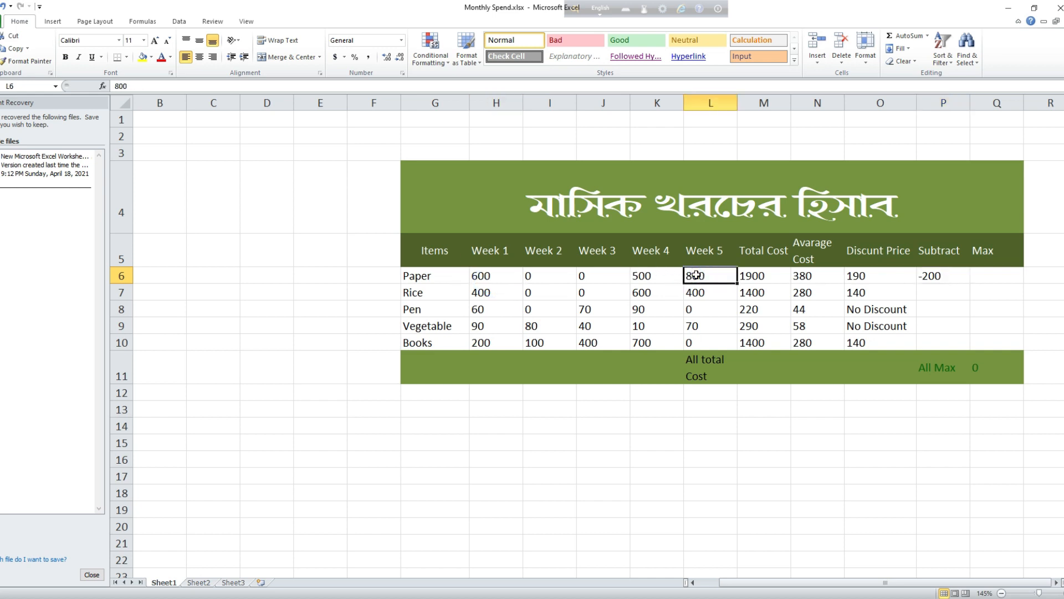
{"action": "left_click", "coordinate": [484, 275]}
{"action": "left_click", "coordinate": [717, 277]}
{"action": "left_click", "coordinate": [956, 277]}
{"action": "left_click_drag", "start_coordinate": [969, 282], "coordinate": [972, 351]}
- Examine which cells the Rice row's Subtract formula in P7 refers to
{"action": "left_click", "coordinate": [947, 293]}
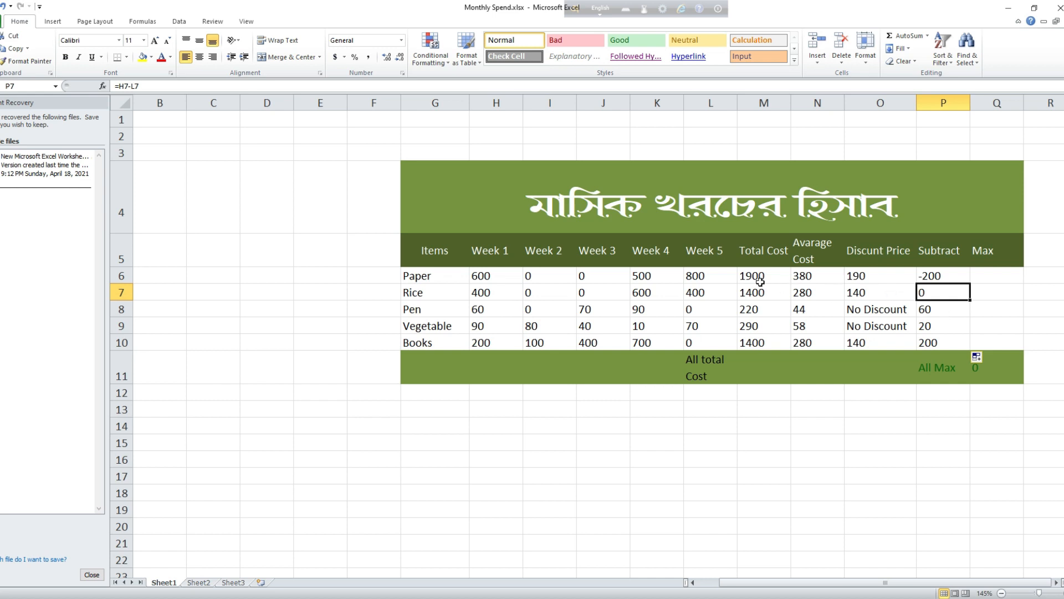
{"action": "left_click", "coordinate": [545, 293]}
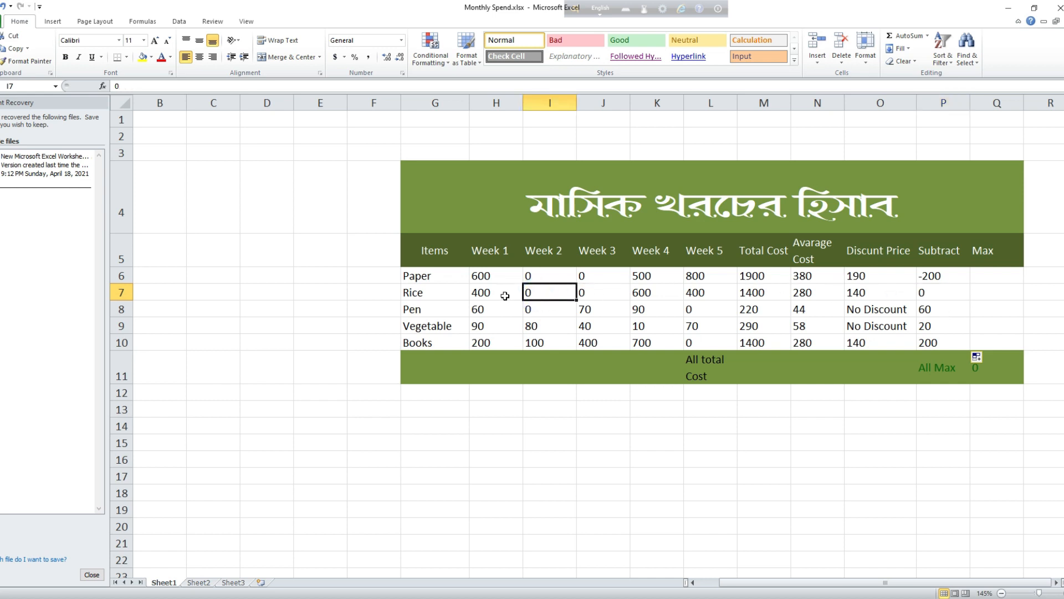
{"action": "double_click", "coordinate": [923, 292]}
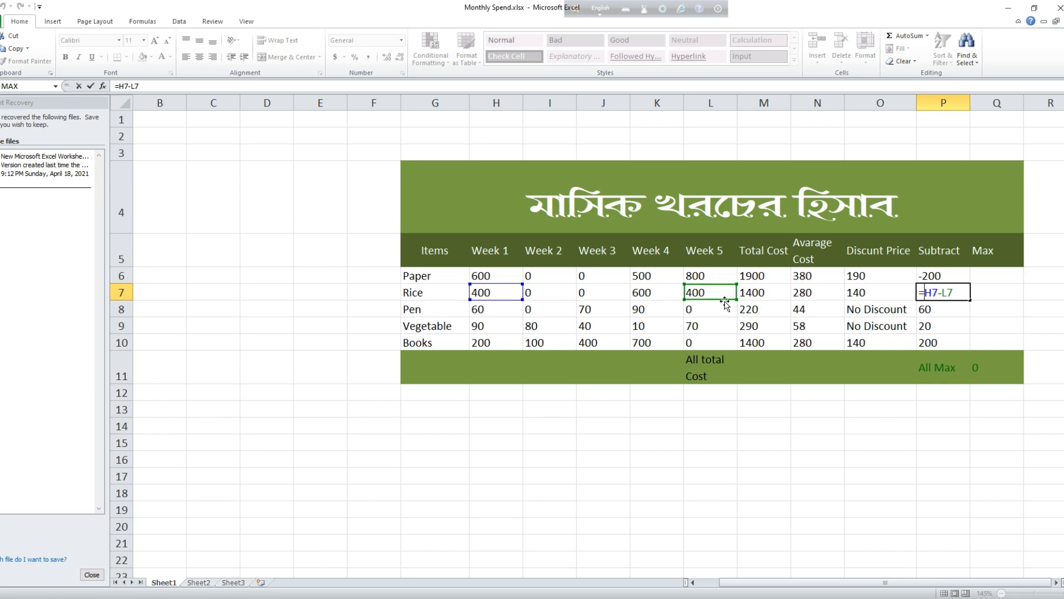
{"action": "left_click", "coordinate": [951, 308]}
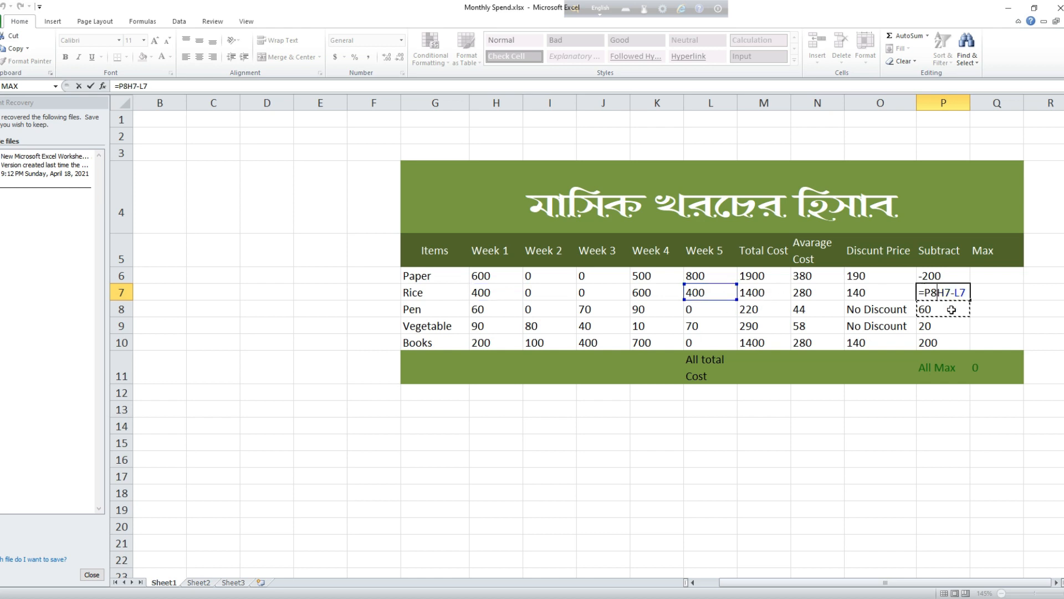
{"action": "left_click", "coordinate": [954, 292]}
{"action": "left_click", "coordinate": [981, 291]}
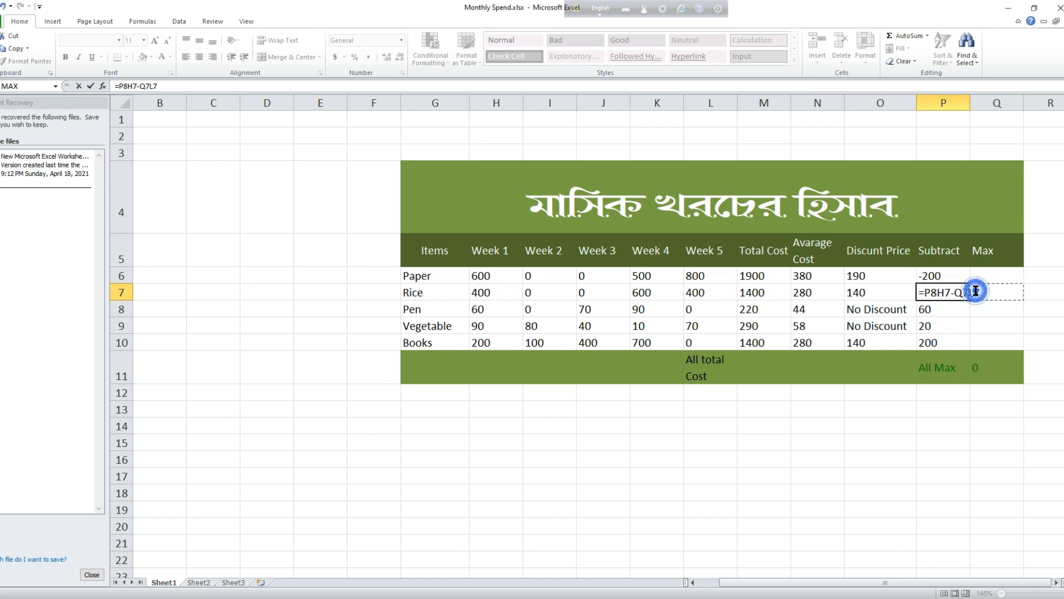
- Remove the stray Q7 reference from in front of L7 in the Rice row's Subtract formula in P7
{"action": "key", "text": "ctrl+z"}
{"action": "key", "text": "ctrl+z"}
{"action": "key", "text": "ctrl+z"}
{"action": "key", "text": "ctrl+z"}
{"action": "left_click", "coordinate": [970, 297]}
{"action": "key", "text": "BackSpace"}
{"action": "key", "text": "BackSpace"}
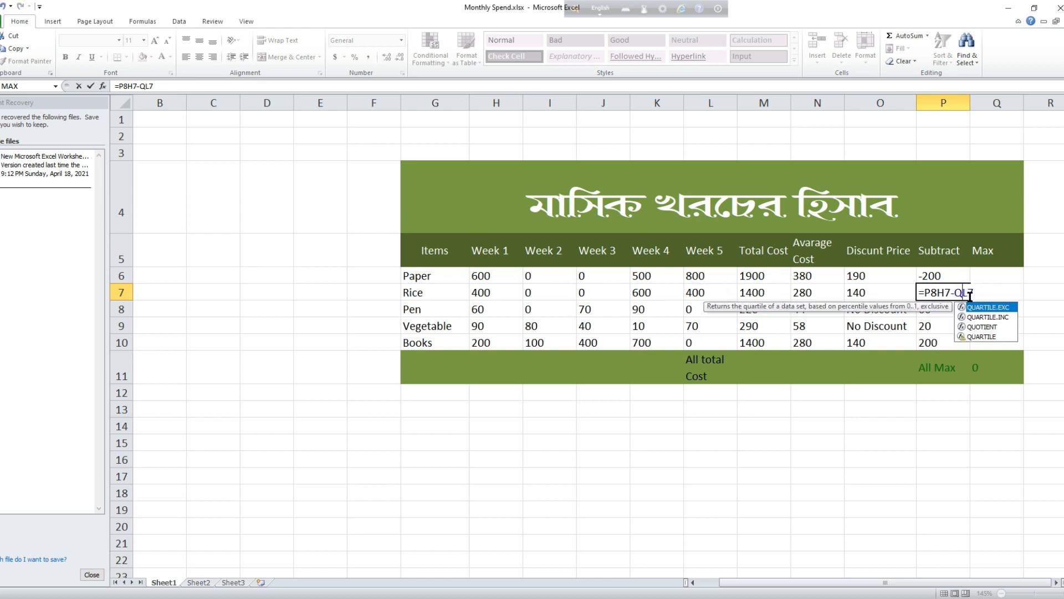
{"action": "key", "text": "Return"}
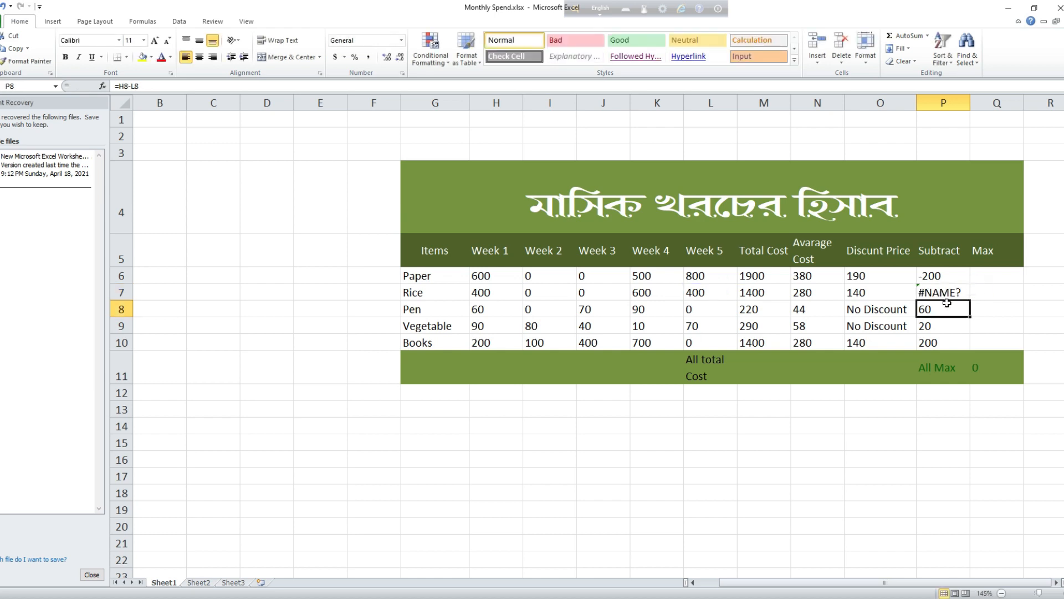
- Remove the stray P8 reference from the Rice row's Subtract formula in P7, making it =H7-L7
{"action": "left_click", "coordinate": [952, 292]}
{"action": "double_click", "coordinate": [957, 293]}
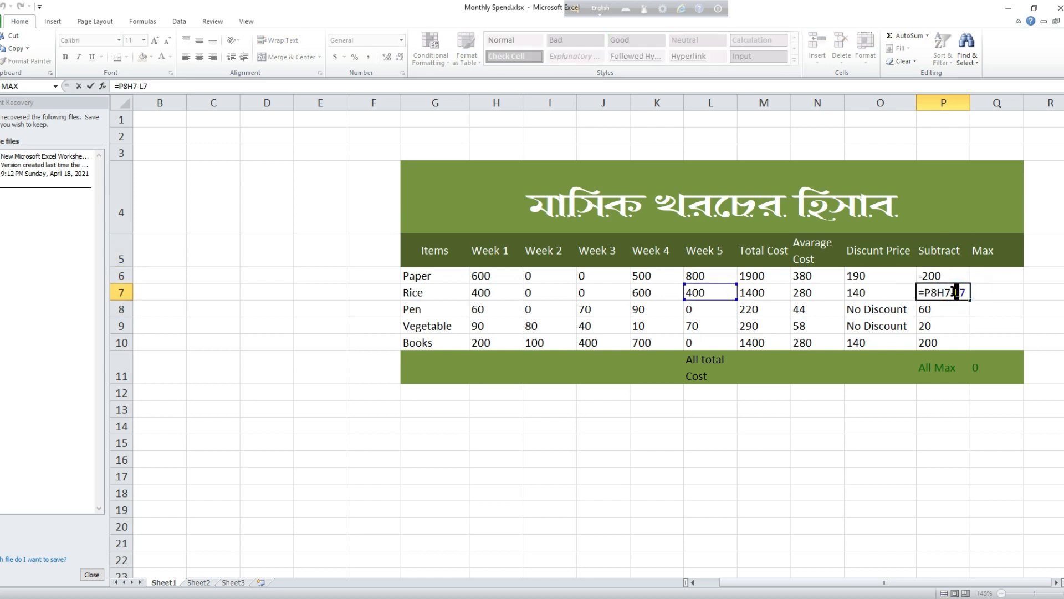
{"action": "left_click", "coordinate": [940, 292]}
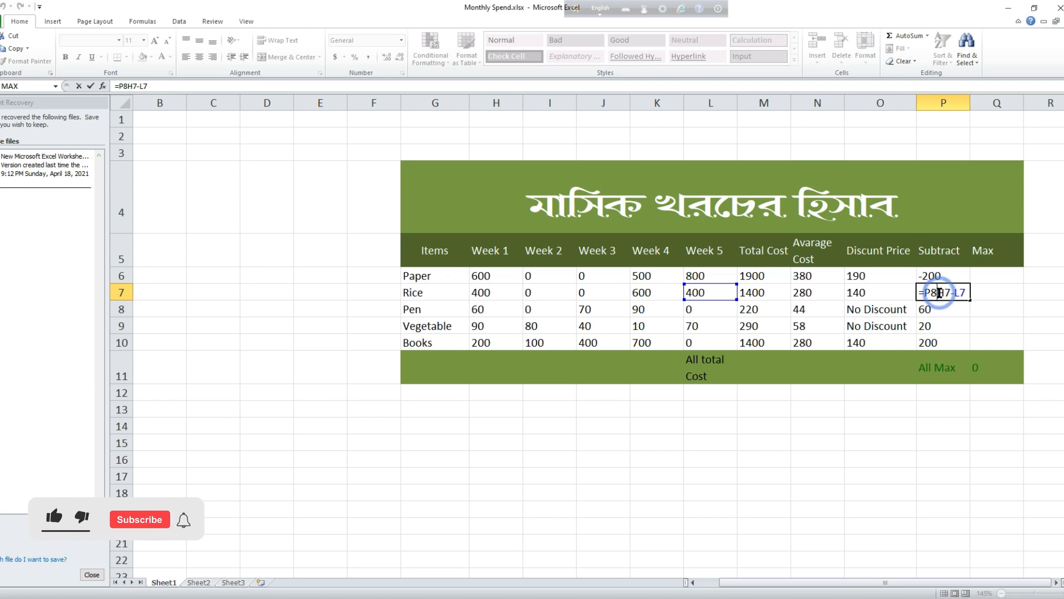
{"action": "key", "text": "BackSpace"}
{"action": "key", "text": "BackSpace"}
{"action": "left_click", "coordinate": [955, 292]}
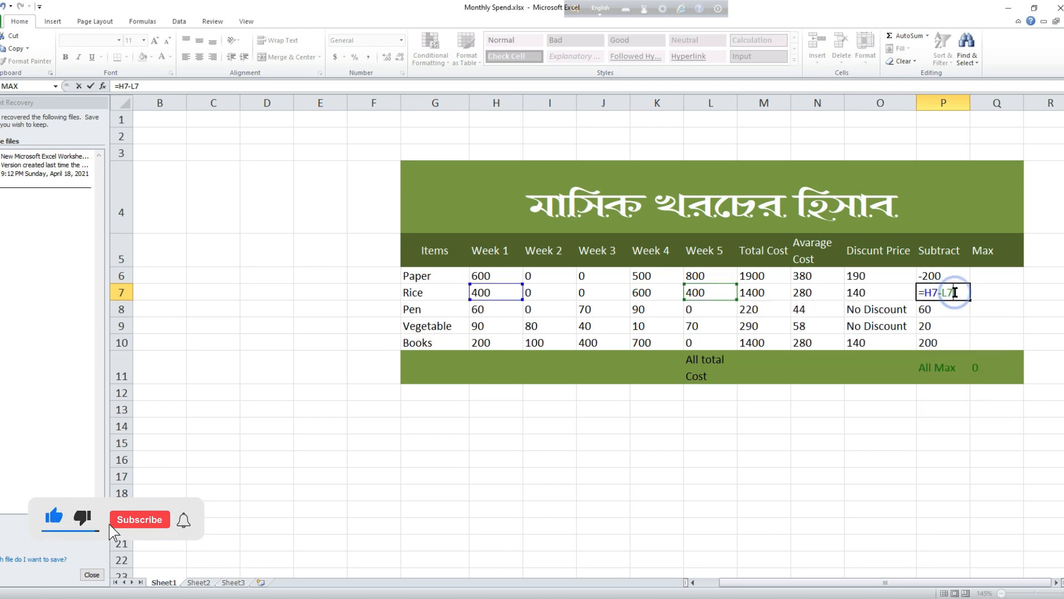
{"action": "key", "text": "Return"}
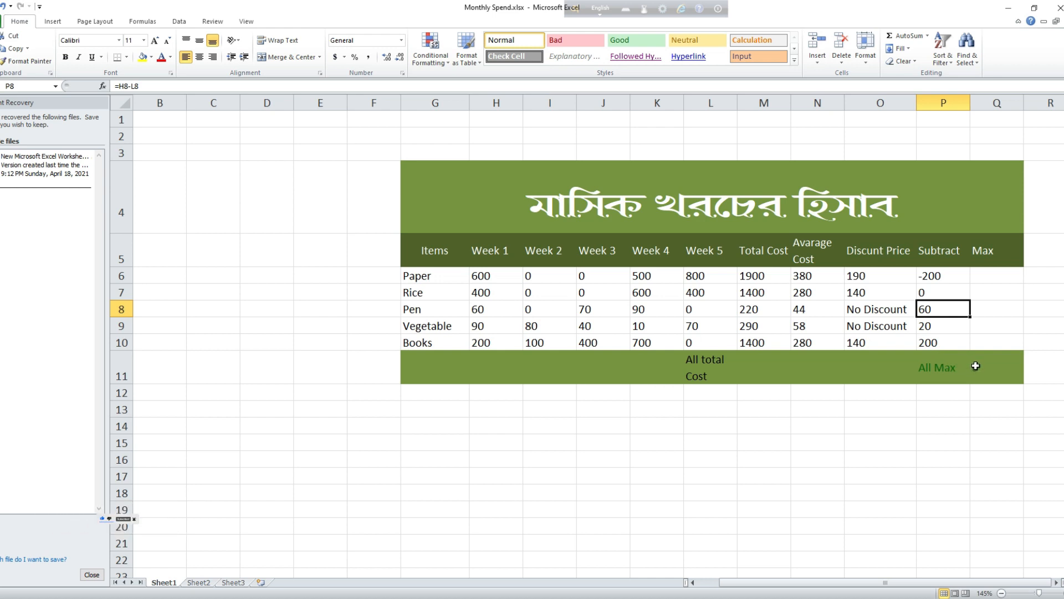
{"action": "left_click", "coordinate": [973, 367]}
{"action": "left_click", "coordinate": [992, 276]}
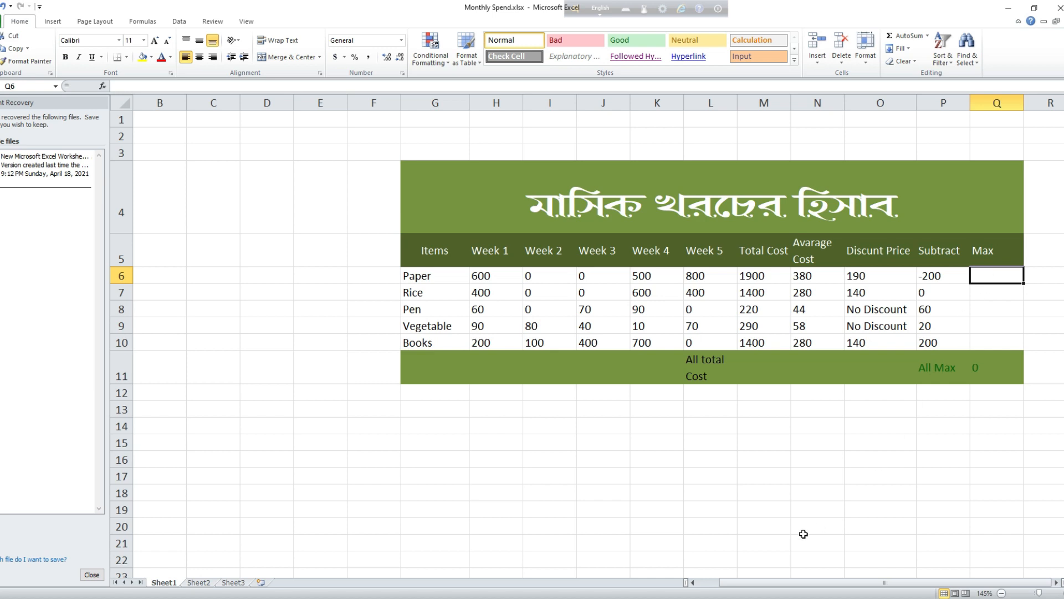
{"action": "double_click", "coordinate": [987, 275]}
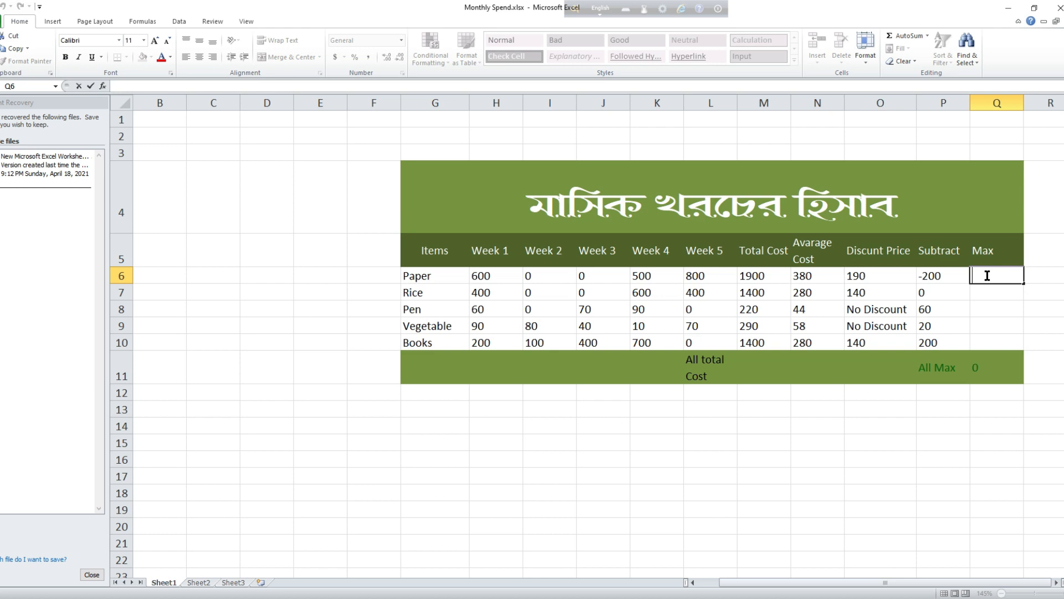
- Sum the five items' total costs beside All total Cost in M11 with the formula =SUM(M6,M7,M8,M9,M10)
{"action": "left_click", "coordinate": [712, 369]}
{"action": "left_click", "coordinate": [743, 360]}
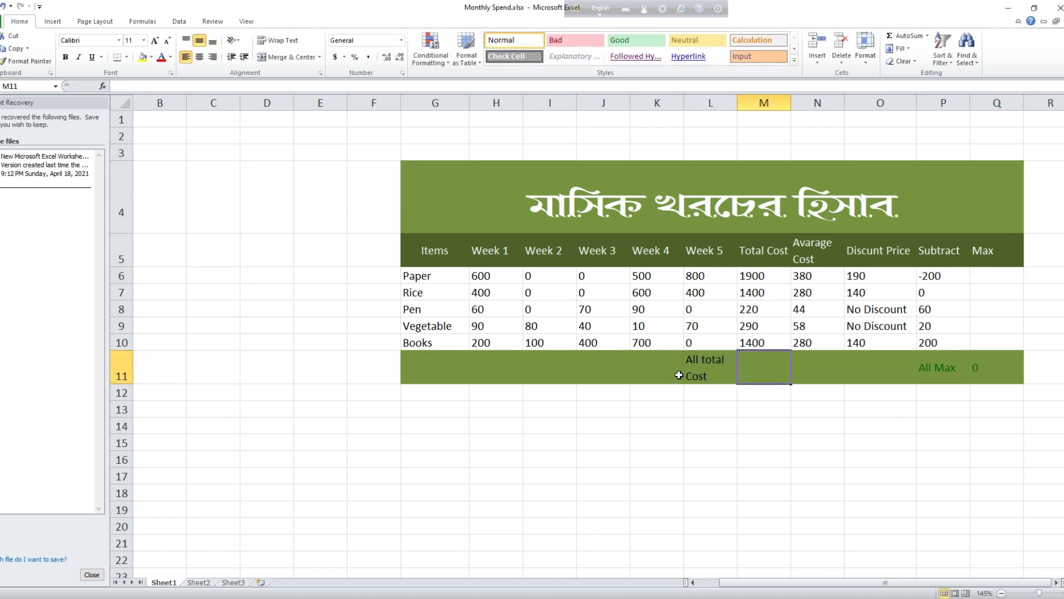
{"action": "left_click", "coordinate": [706, 362]}
{"action": "left_click", "coordinate": [743, 364]}
{"action": "double_click", "coordinate": [749, 375]}
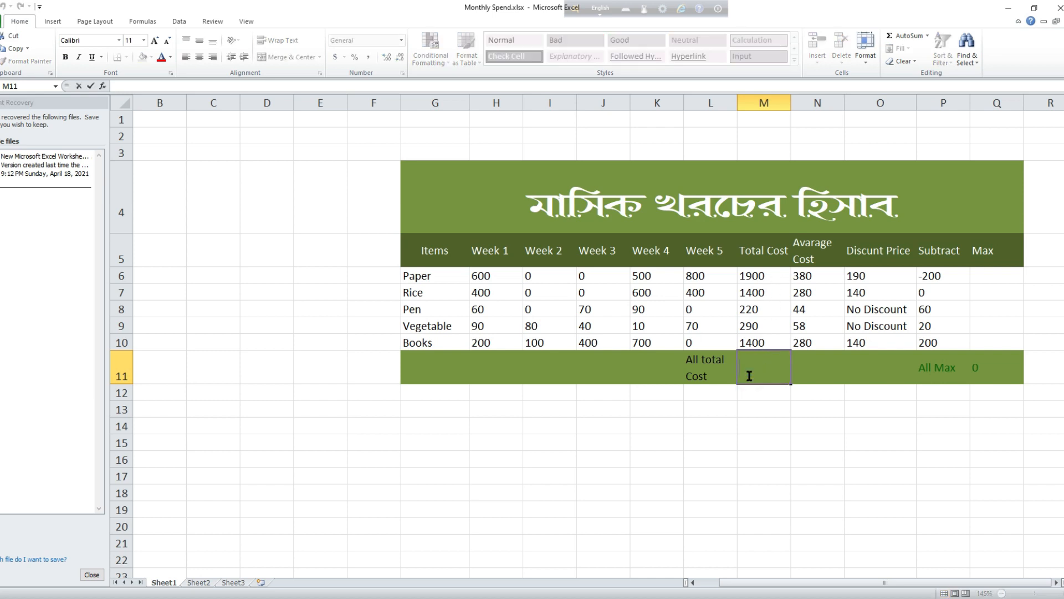
{"action": "type", "text": "=SU"}
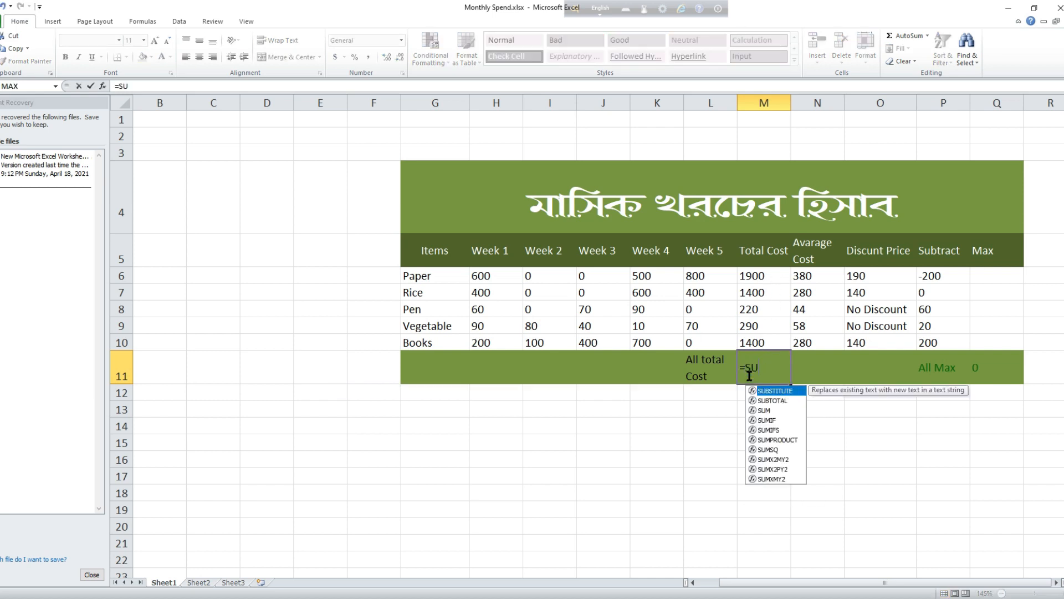
{"action": "type", "text": "M("}
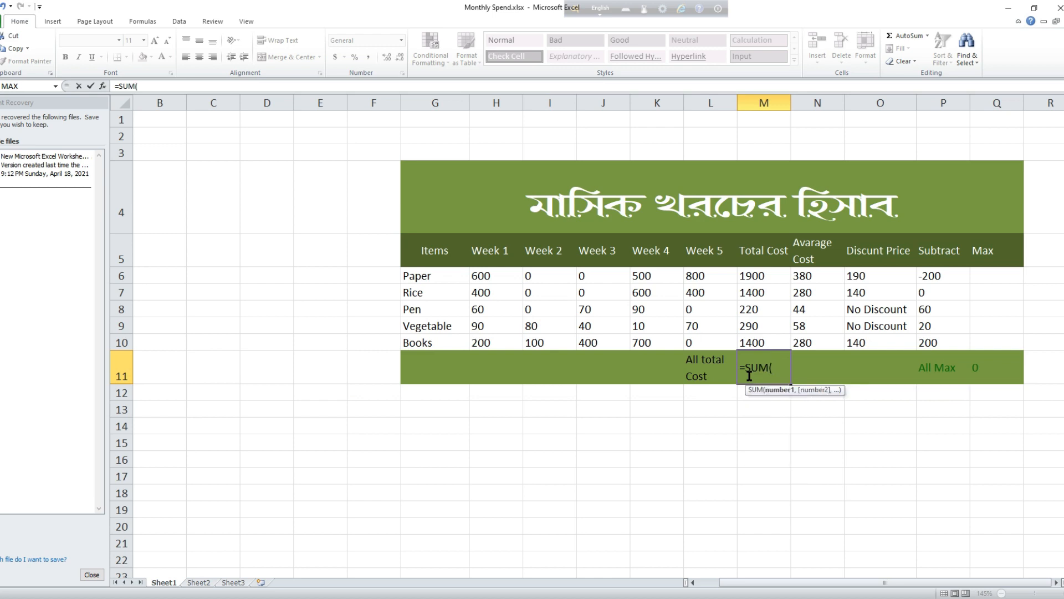
{"action": "left_click", "coordinate": [770, 276]}
{"action": "left_click", "coordinate": [768, 292], "text": "ctrl"}
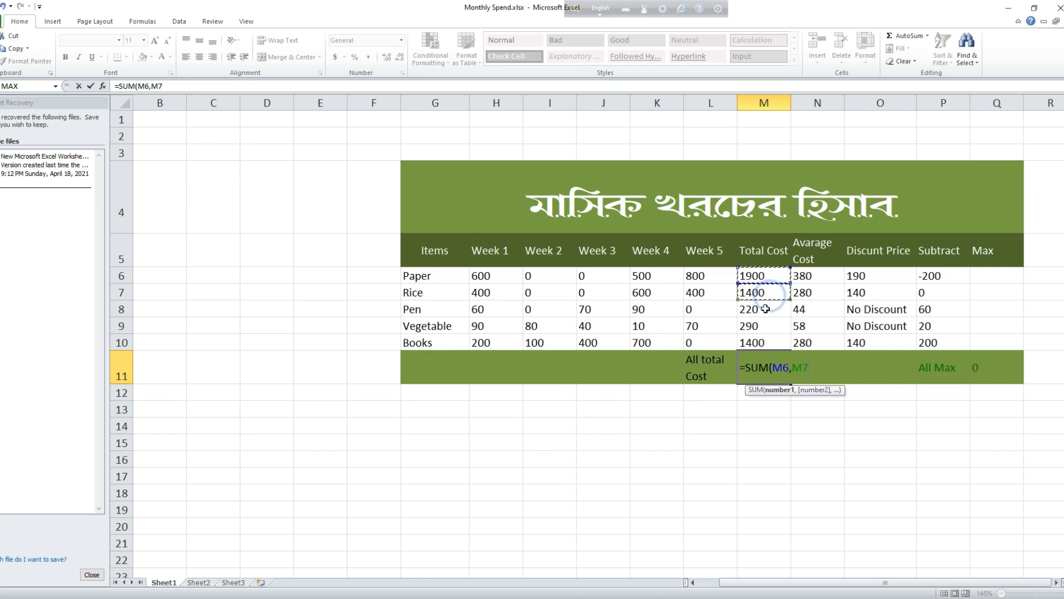
{"action": "left_click", "coordinate": [765, 309], "text": "ctrl"}
{"action": "left_click", "coordinate": [768, 328], "text": "ctrl"}
{"action": "left_click", "coordinate": [767, 341], "text": "ctrl"}
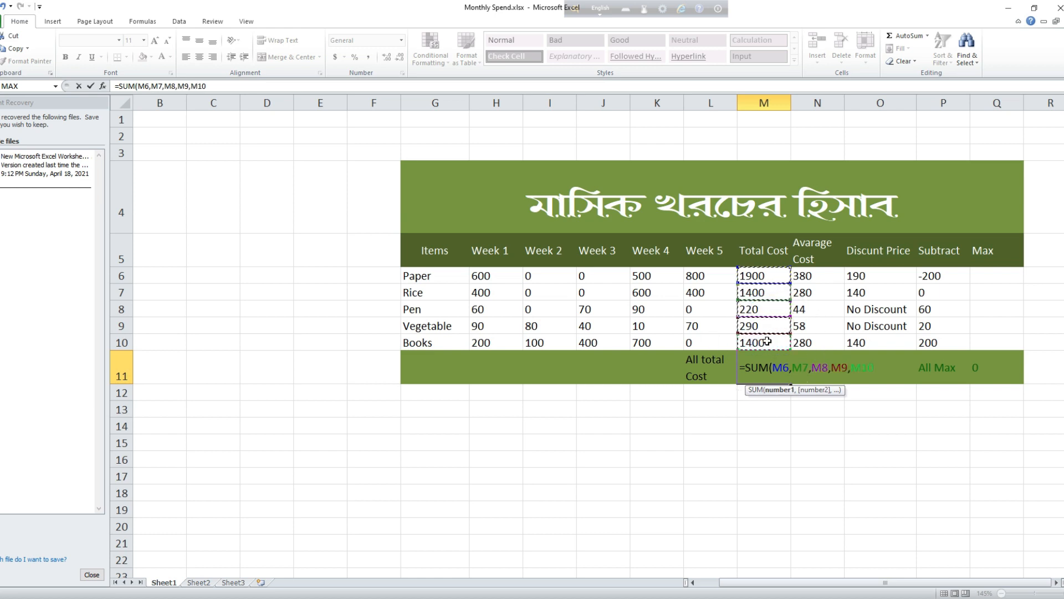
{"action": "key", "text": "Return"}
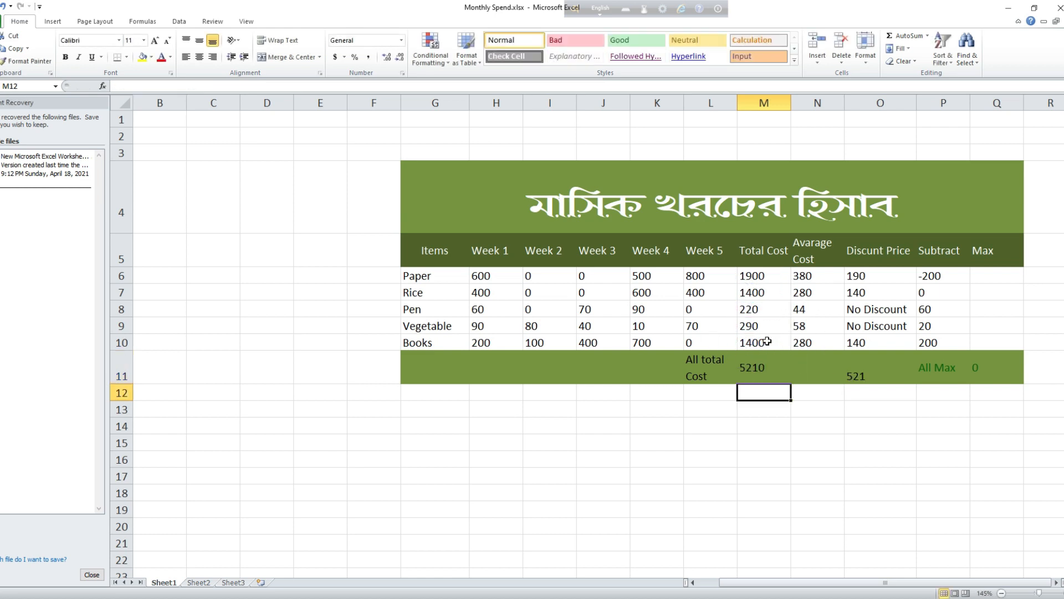
{"action": "left_click", "coordinate": [765, 372]}
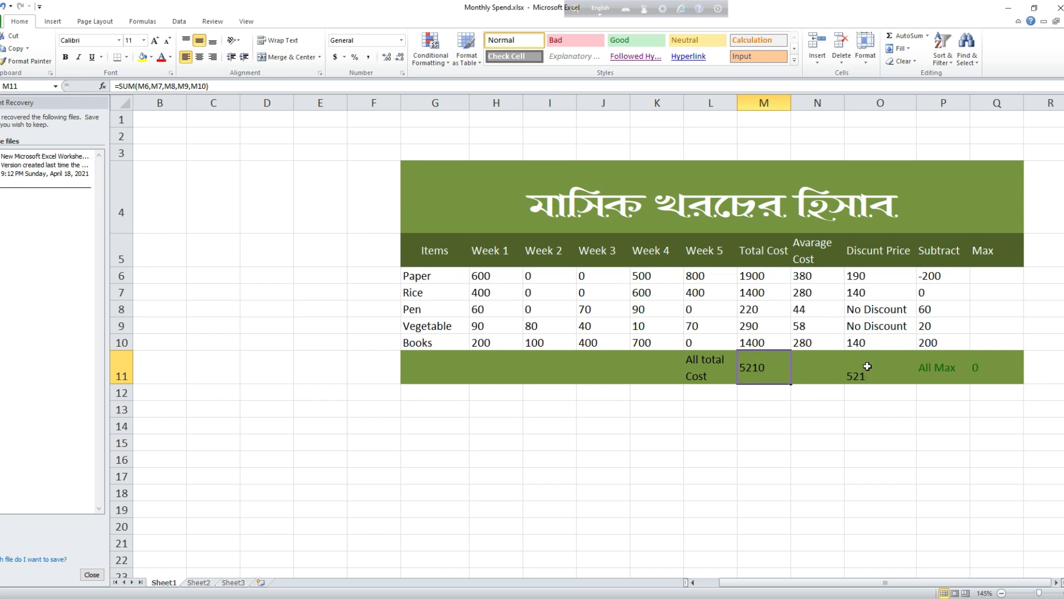
- Label cell N11 "After Discount" and wrap its text within the cell
{"action": "double_click", "coordinate": [800, 364]}
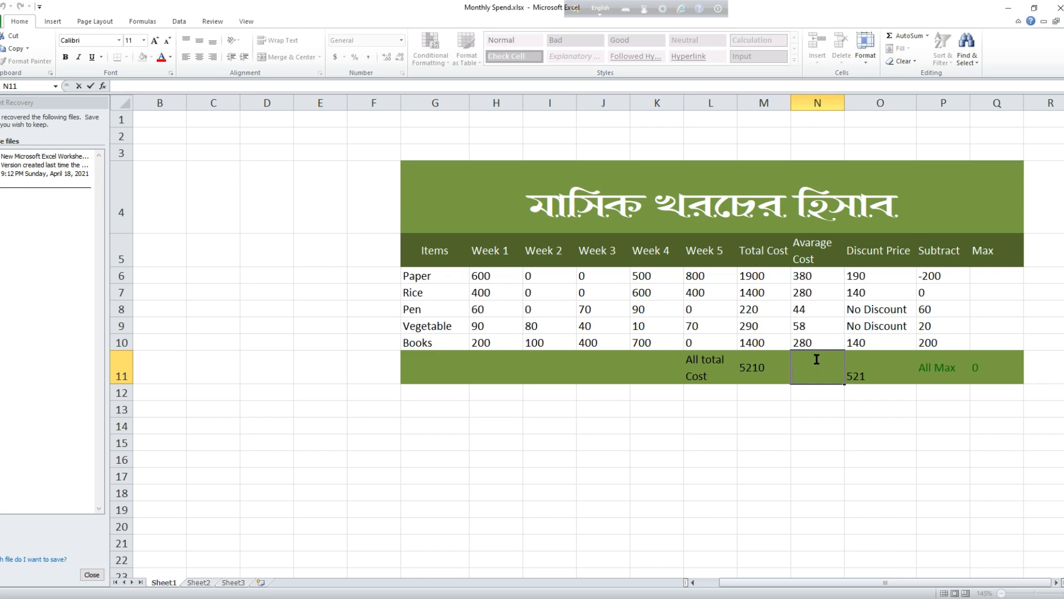
{"action": "type", "text": "After Discount"}
{"action": "key", "text": "Return"}
{"action": "left_click", "coordinate": [842, 364]}
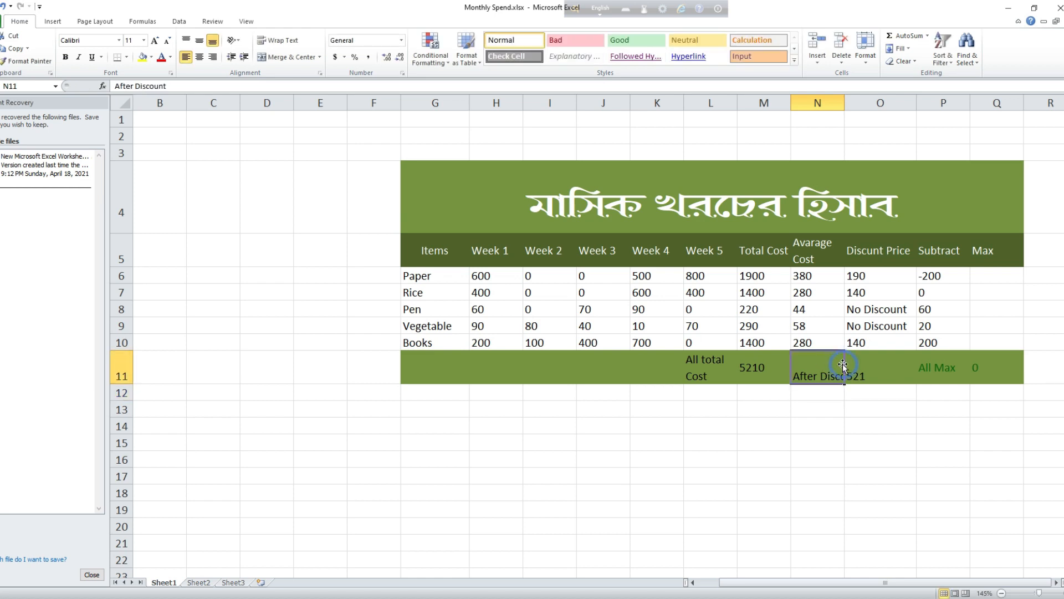
{"action": "left_click", "coordinate": [865, 364]}
{"action": "left_click", "coordinate": [833, 358]}
{"action": "left_click", "coordinate": [265, 40]}
- Delete the existing IF discount formula from cell O11 beside the After Discount label
{"action": "left_click", "coordinate": [865, 364]}
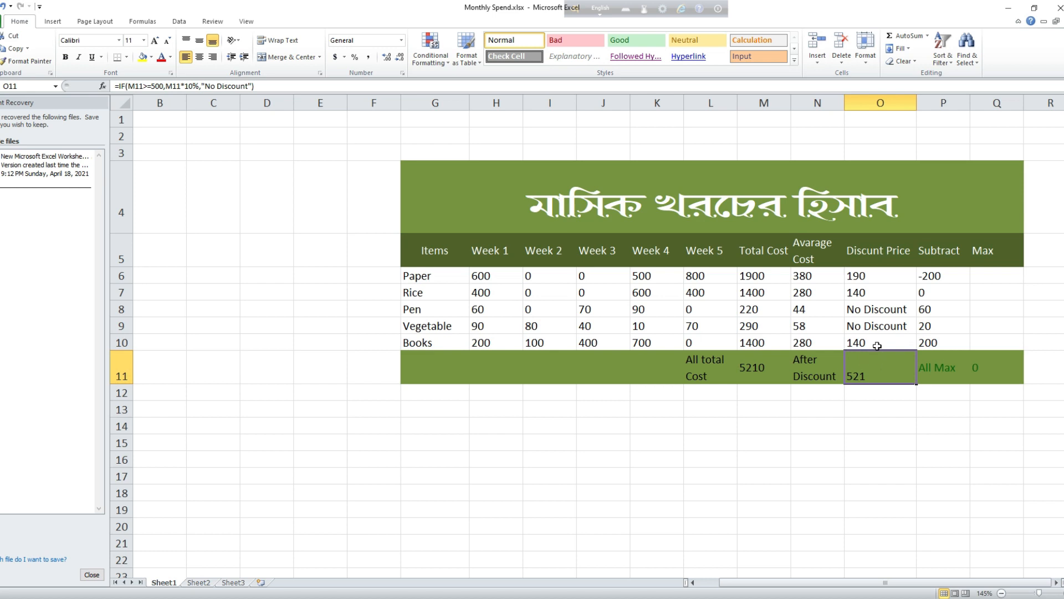
{"action": "double_click", "coordinate": [874, 371]}
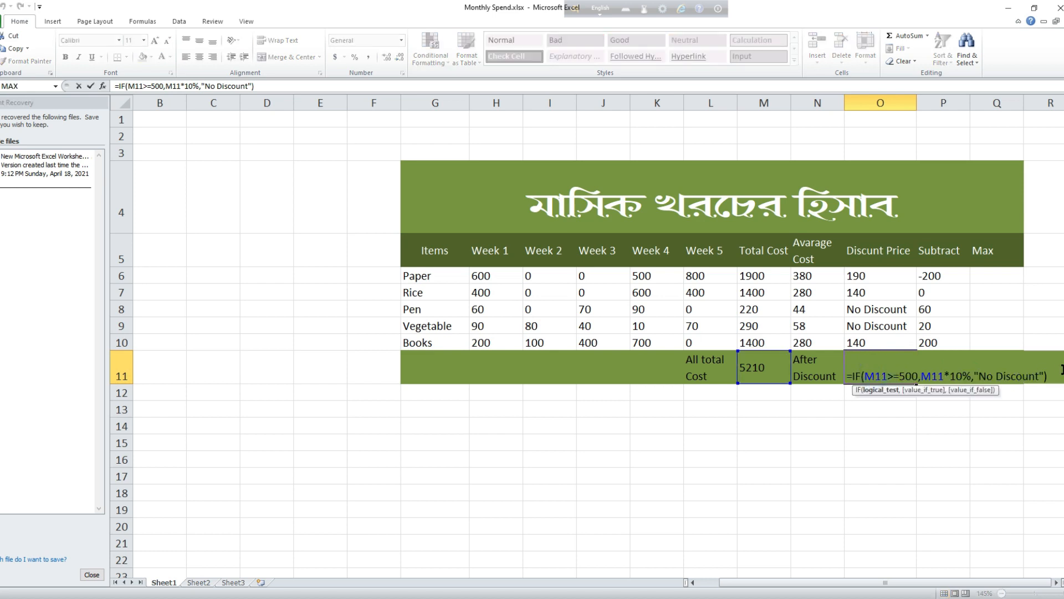
{"action": "left_click_drag", "start_coordinate": [1061, 370], "coordinate": [843, 380]}
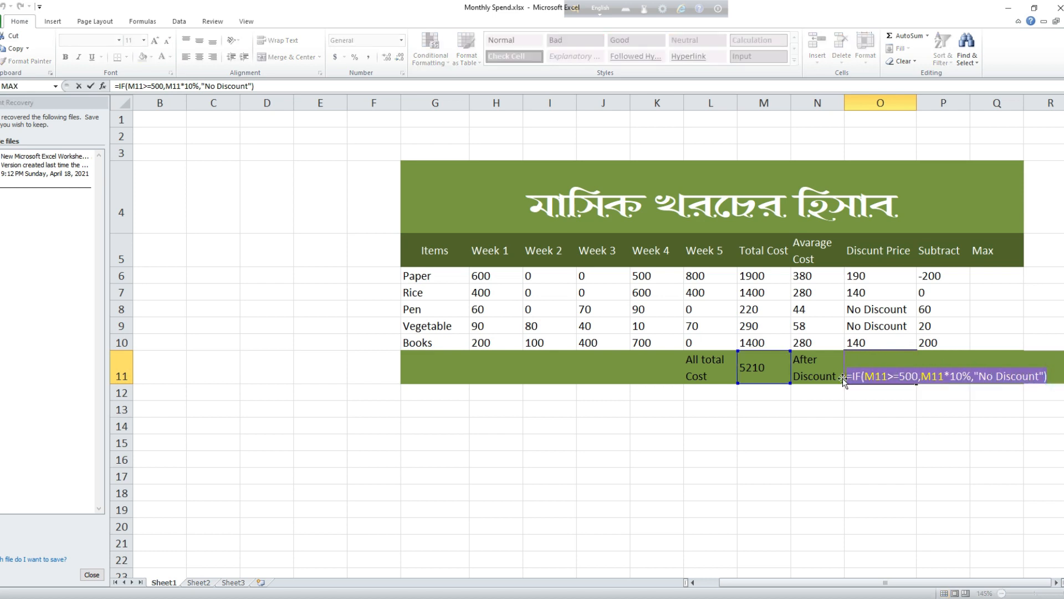
{"action": "key", "text": "Delete"}
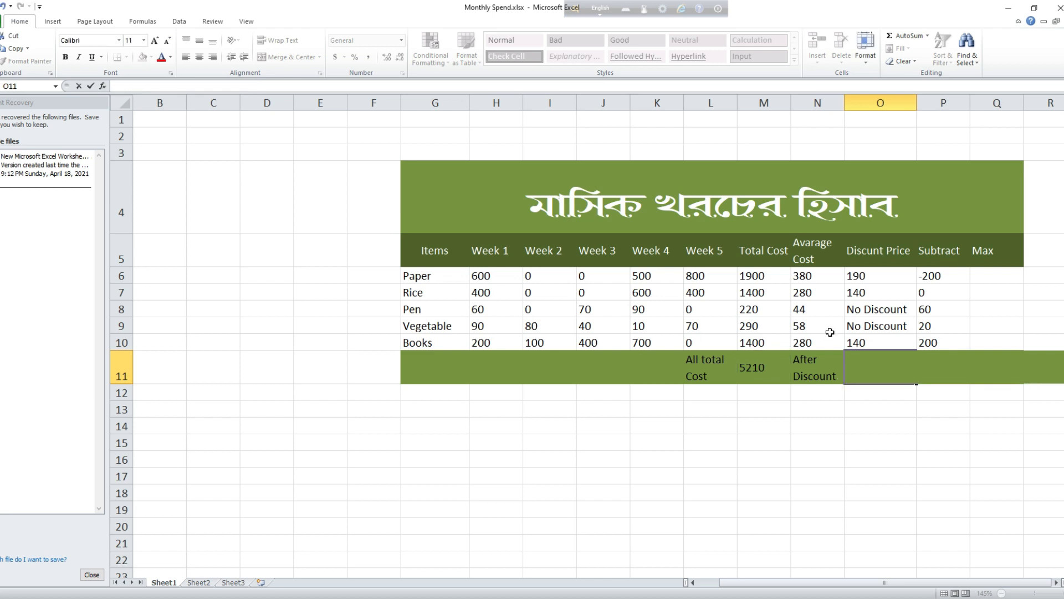
- Build a formula in O11 referencing Paper's total cost and discount price as =M6:O6
{"action": "left_click", "coordinate": [755, 253]}
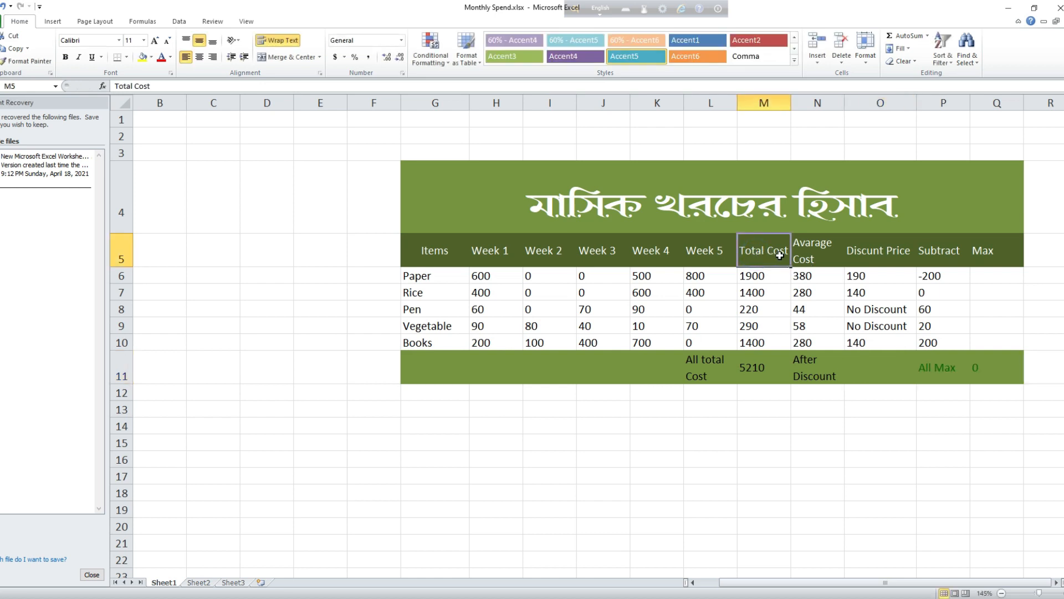
{"action": "left_click", "coordinate": [885, 253]}
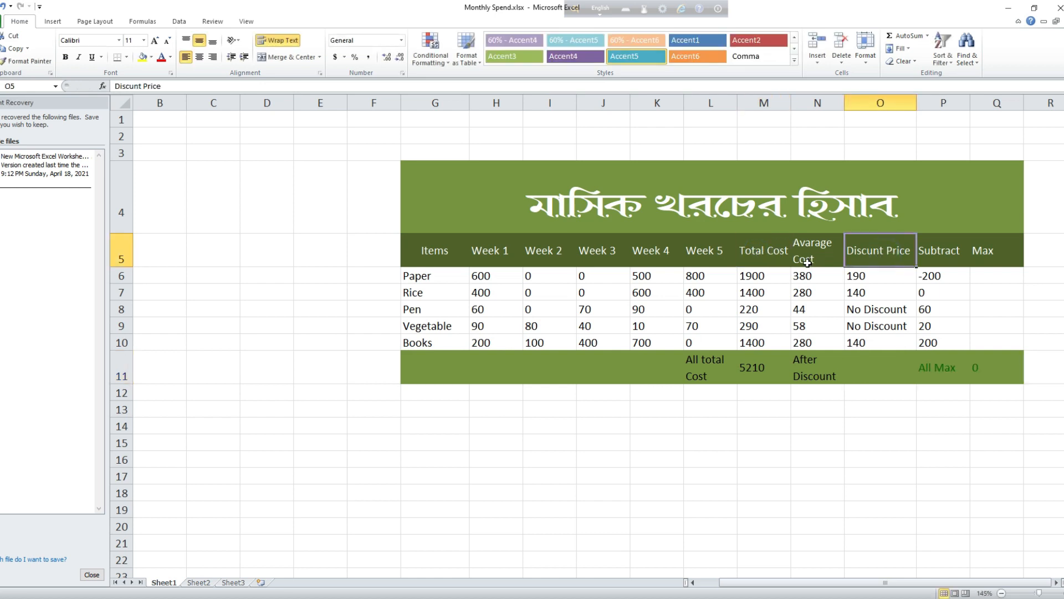
{"action": "left_click", "coordinate": [762, 275]}
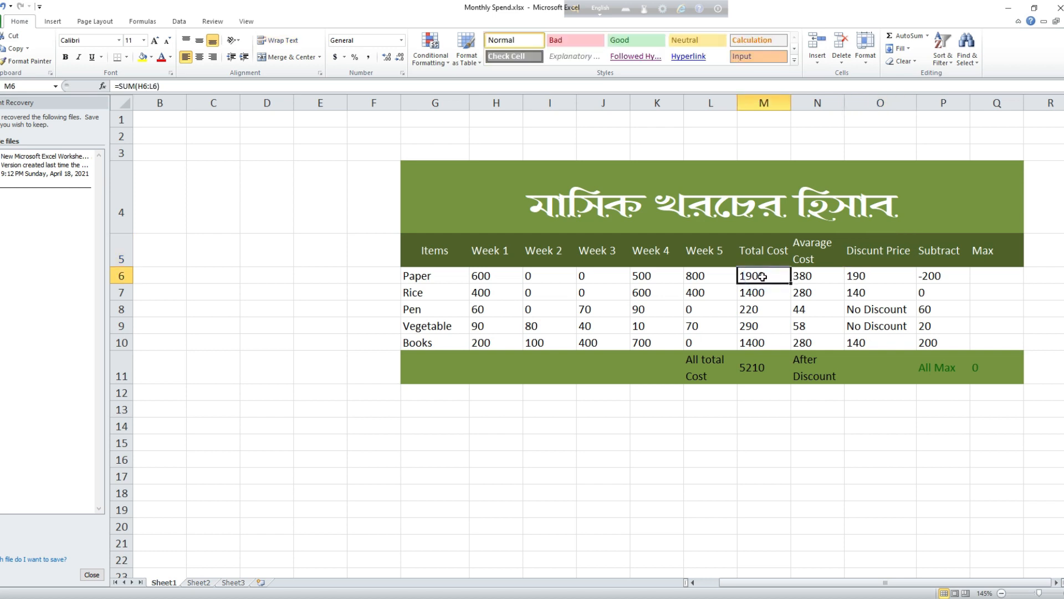
{"action": "left_click", "coordinate": [862, 360]}
{"action": "type", "text": "="}
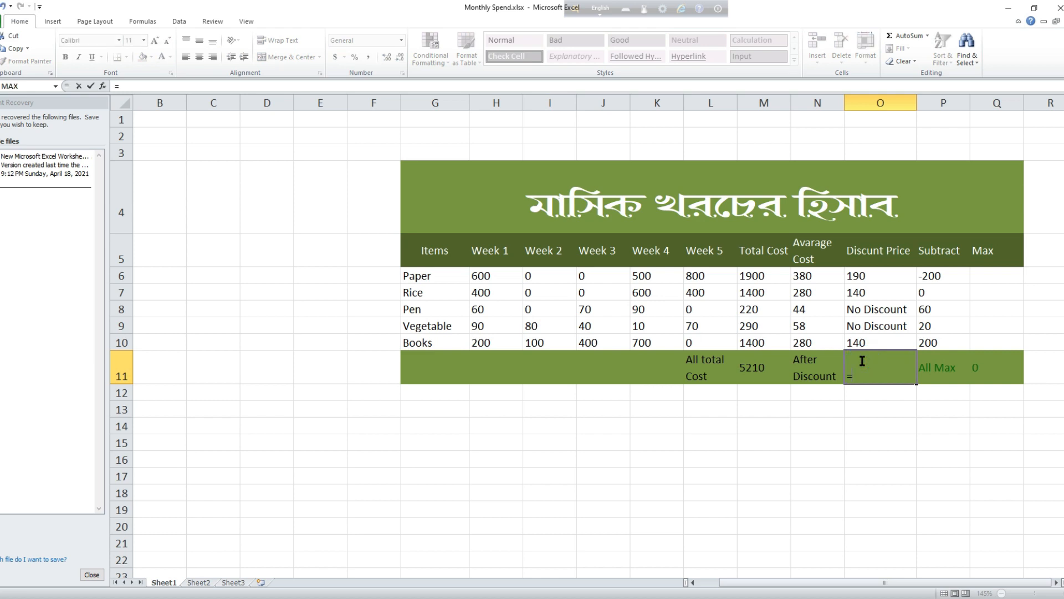
{"action": "left_click", "coordinate": [755, 274]}
{"action": "key", "text": "F8"}
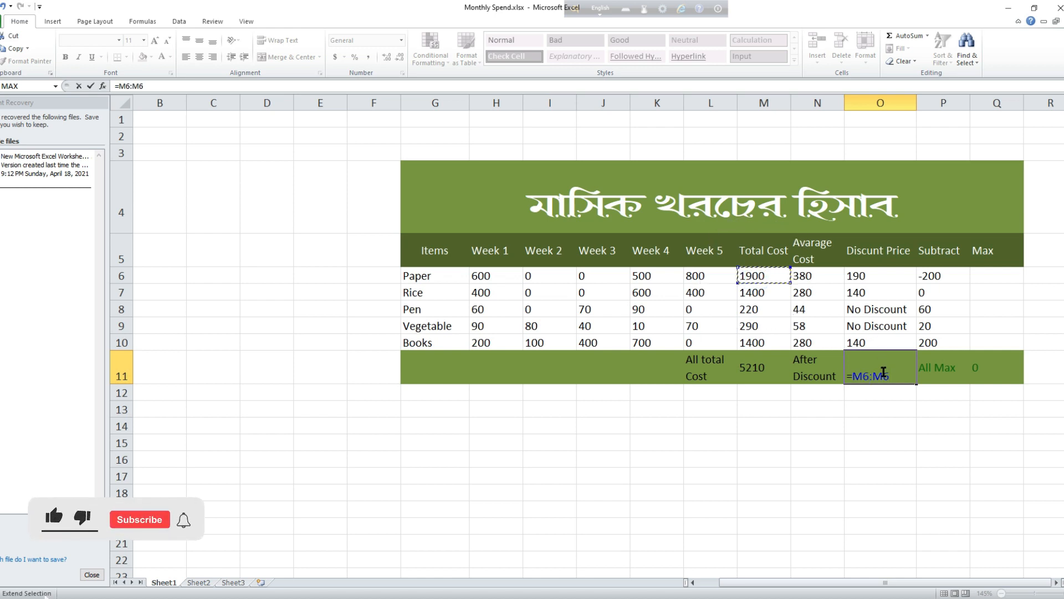
{"action": "key", "text": "BackSpace"}
{"action": "key", "text": "BackSpace"}
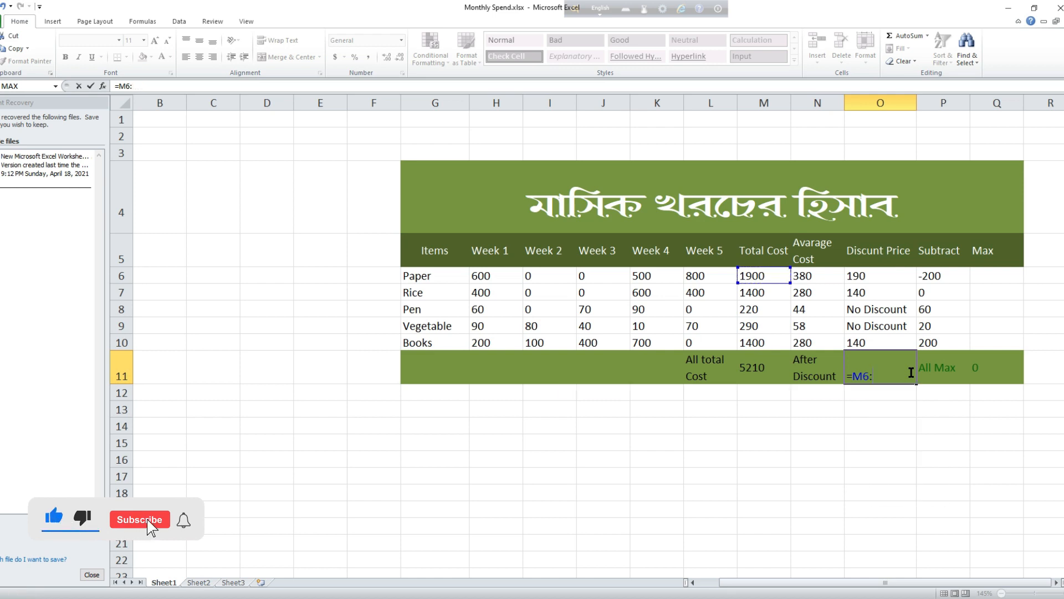
{"action": "left_click", "coordinate": [886, 277]}
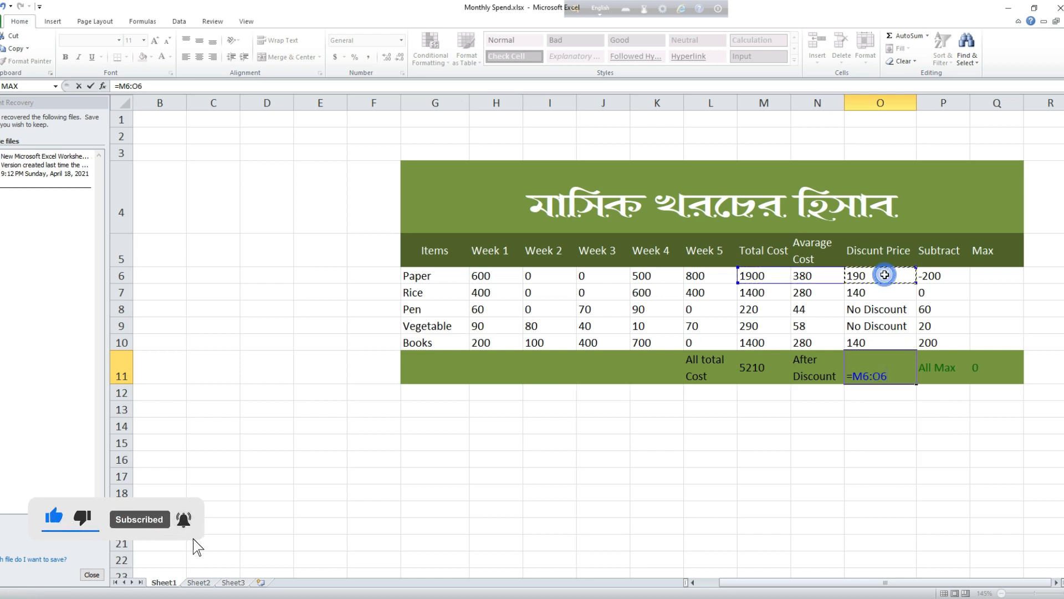
- Replace the colon in the O11 formula with a minus sign to make it =M6-O6, and enter it
{"action": "left_click", "coordinate": [877, 375]}
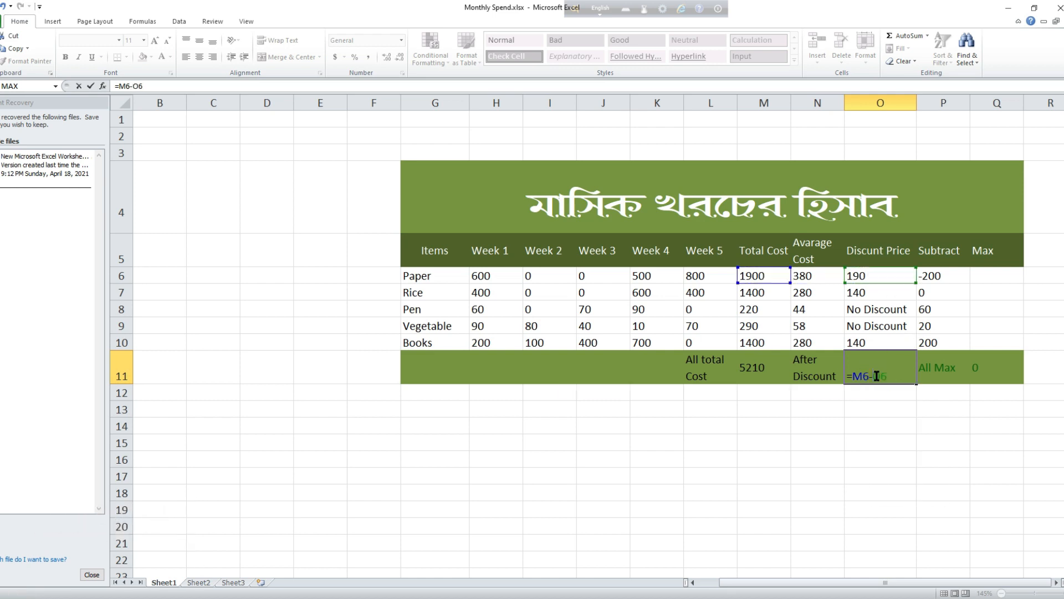
{"action": "key", "text": "BackSpace"}
{"action": "type", "text": "-"}
{"action": "left_click", "coordinate": [894, 373]}
{"action": "key", "text": "Return"}
{"action": "left_click", "coordinate": [876, 373]}
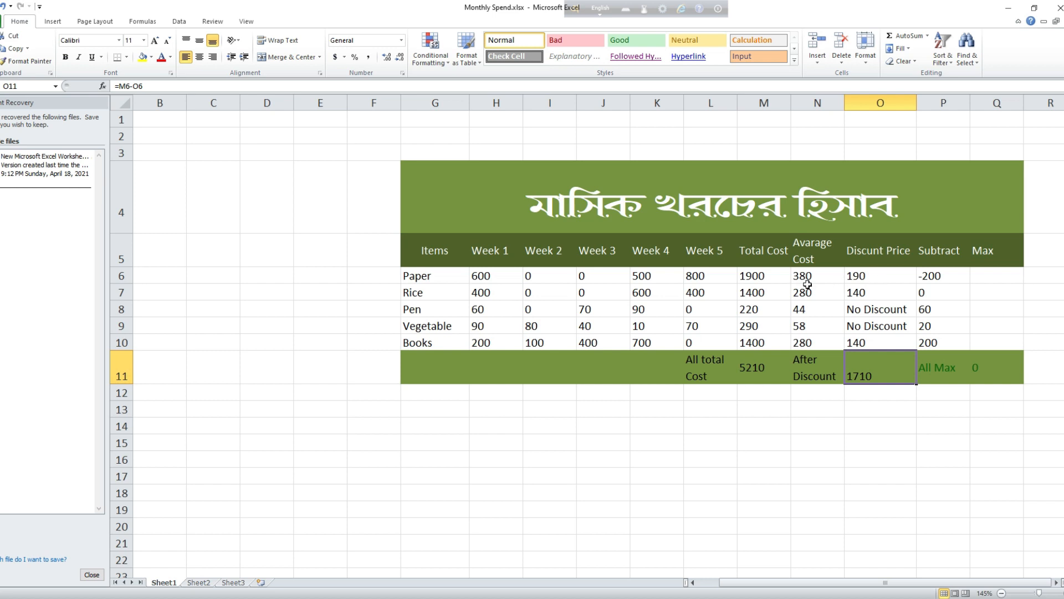
- Review the Paper and Rice total costs, the empty Max column, Paper's discount formula and the All total Cost formula
{"action": "left_click", "coordinate": [764, 279]}
{"action": "left_click", "coordinate": [761, 294]}
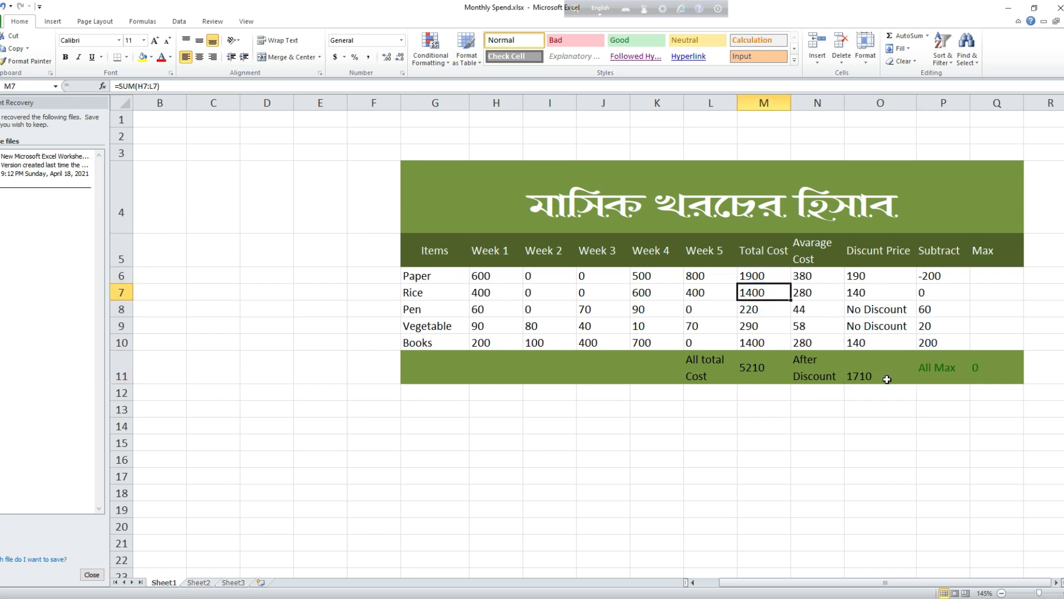
{"action": "left_click", "coordinate": [992, 253]}
{"action": "left_click", "coordinate": [992, 275]}
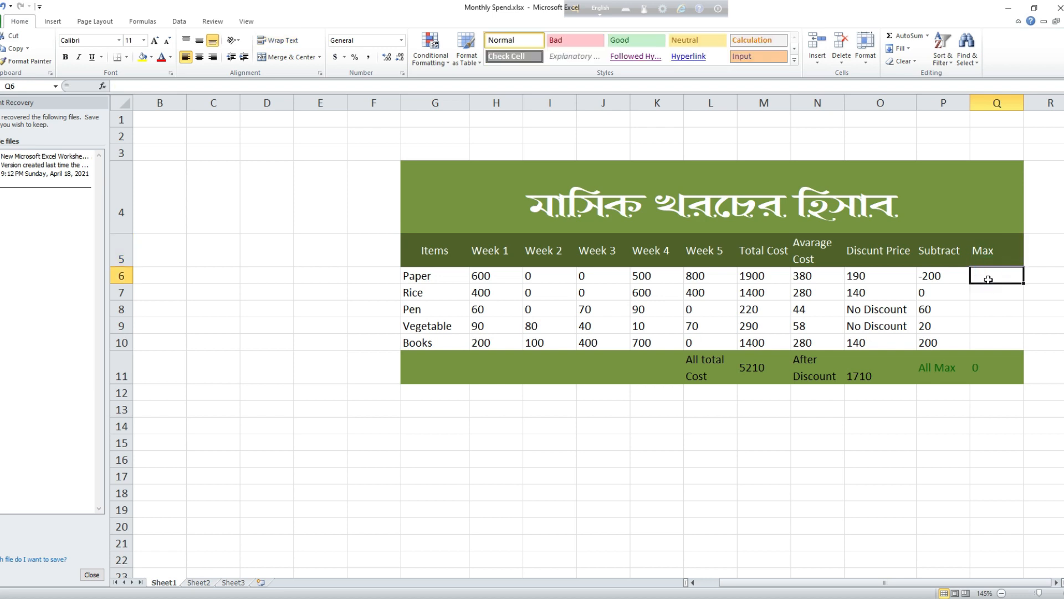
{"action": "left_click", "coordinate": [882, 278]}
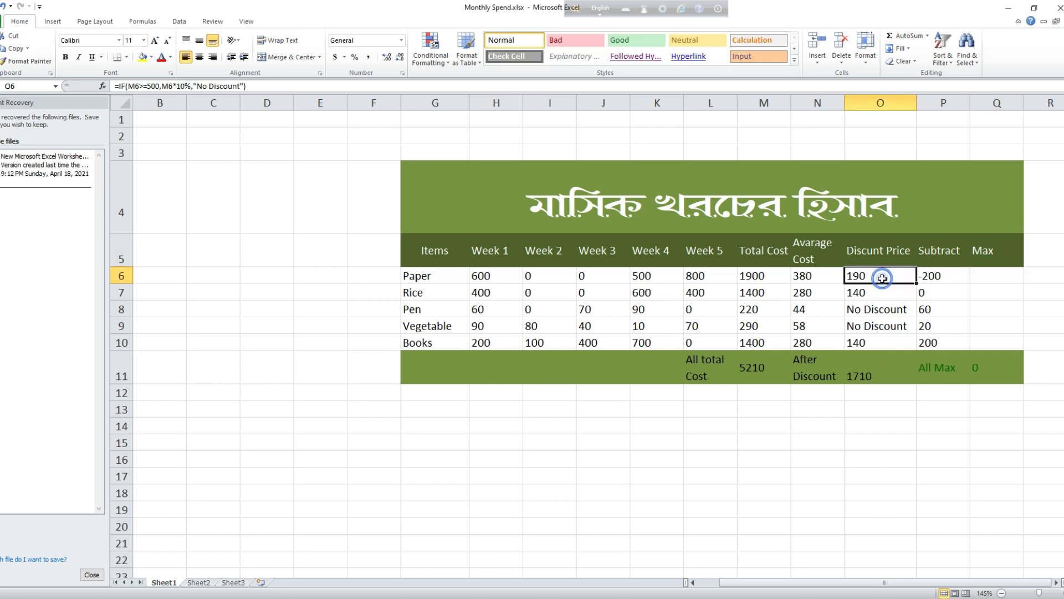
{"action": "left_click", "coordinate": [870, 386]}
{"action": "left_click", "coordinate": [751, 369]}
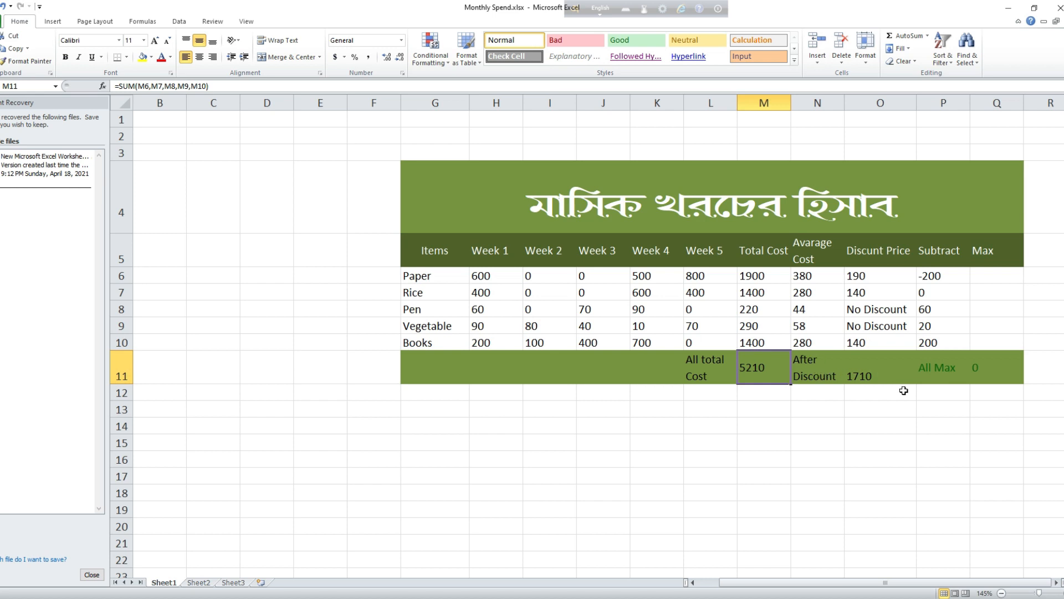
- Replace the M6-O6 expression in the After Discount cell O11 with an opened SUM function
{"action": "left_click", "coordinate": [890, 276]}
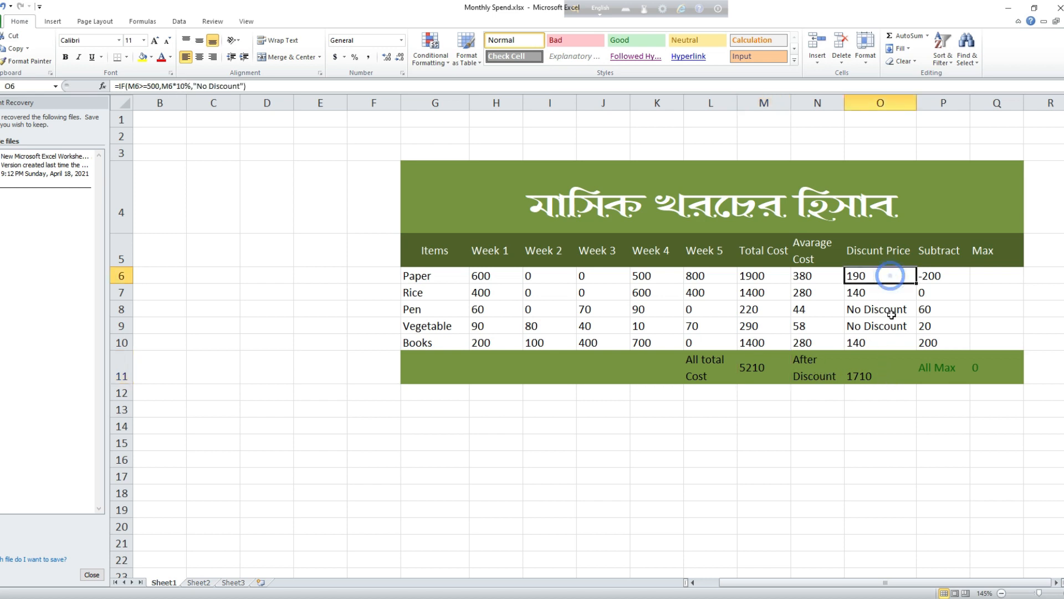
{"action": "double_click", "coordinate": [881, 366]}
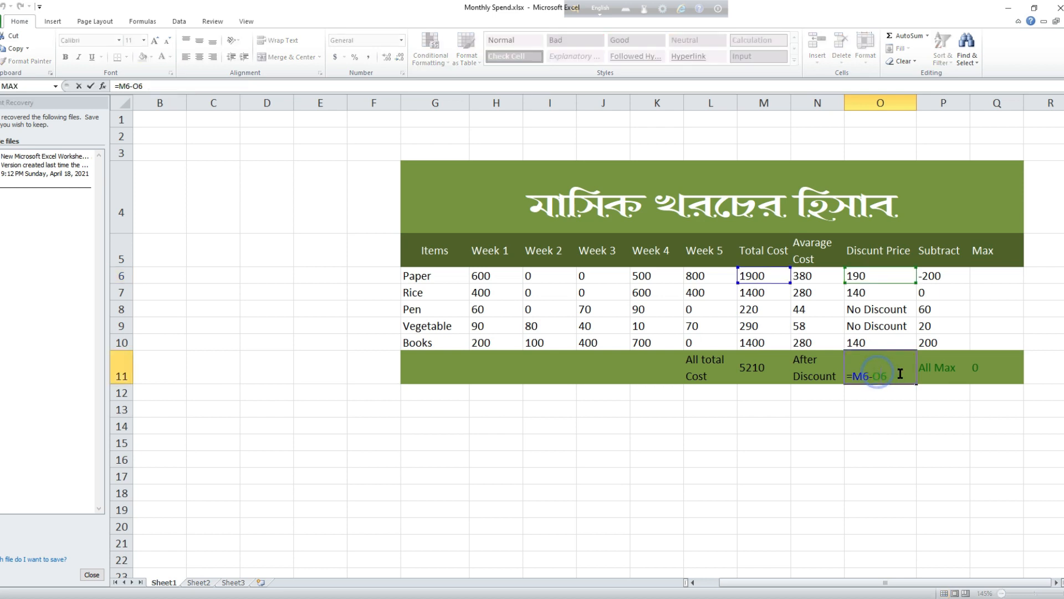
{"action": "left_click_drag", "start_coordinate": [888, 376], "coordinate": [848, 379]}
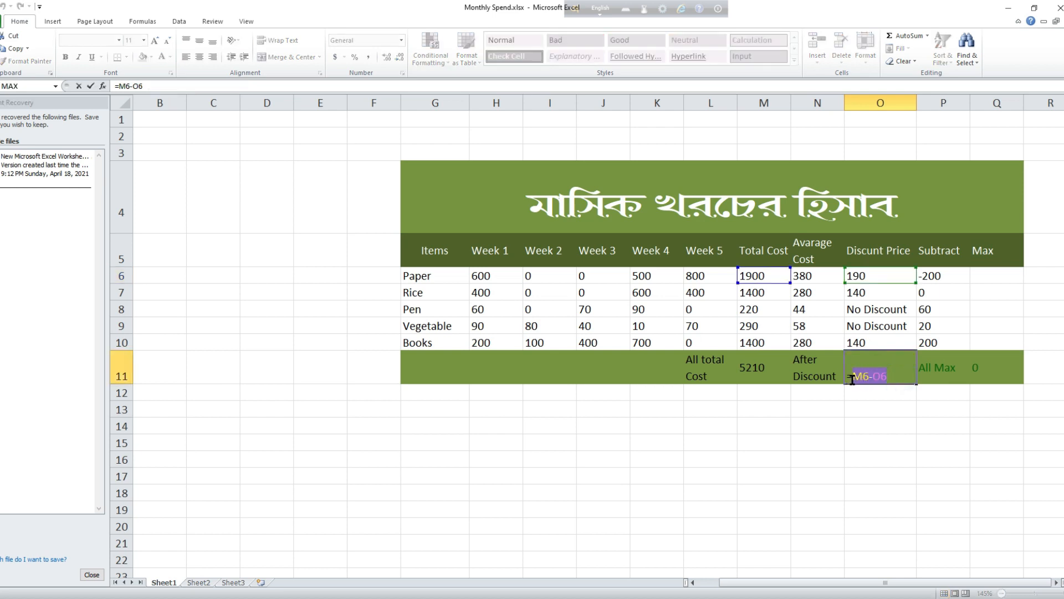
{"action": "type", "text": "Su"}
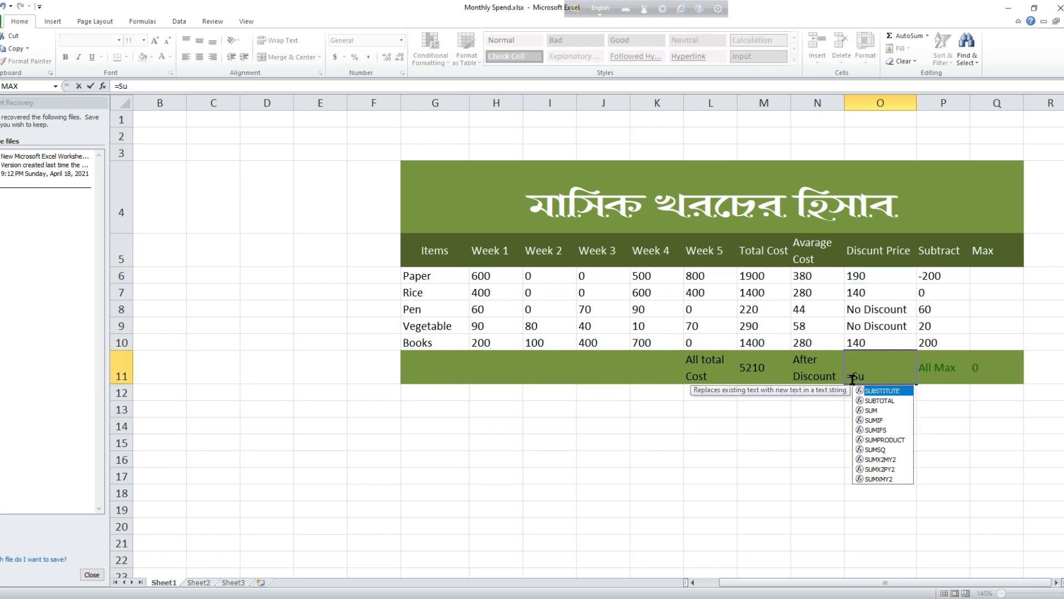
{"action": "type", "text": "m"}
{"action": "key", "text": "Tab"}
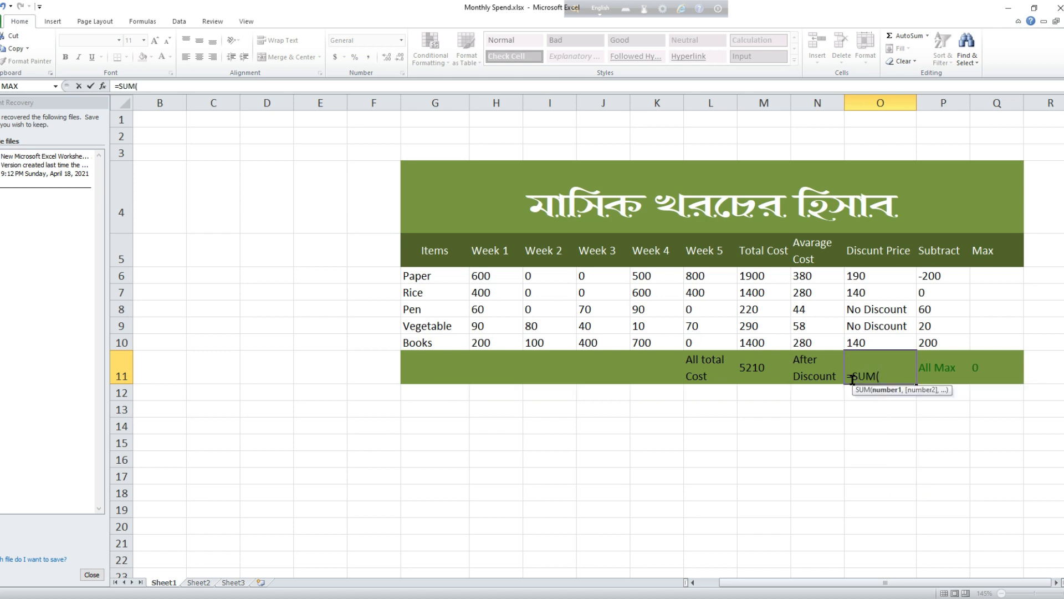
- Complete the O11 formula with all five discount price cells as =SUM(O6,O7,O8,O9,O10), and enter it
{"action": "left_click", "coordinate": [869, 275]}
{"action": "type", "text": ","}
{"action": "left_click", "coordinate": [873, 292]}
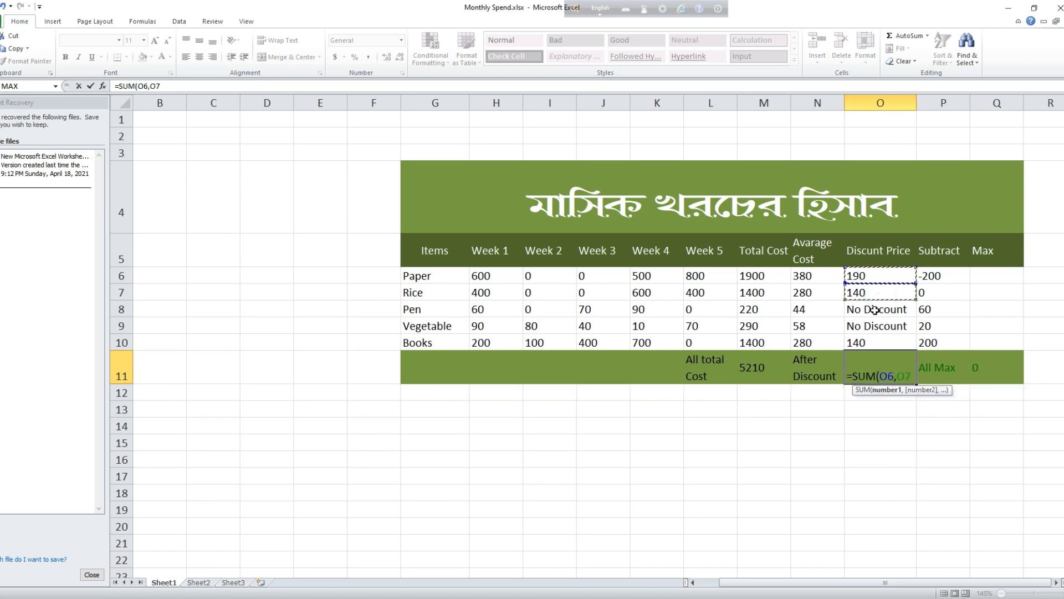
{"action": "type", "text": ","}
{"action": "left_click", "coordinate": [874, 310]}
{"action": "type", "text": ","}
{"action": "left_click", "coordinate": [878, 326]}
{"action": "type", "text": ","}
{"action": "left_click", "coordinate": [871, 343]}
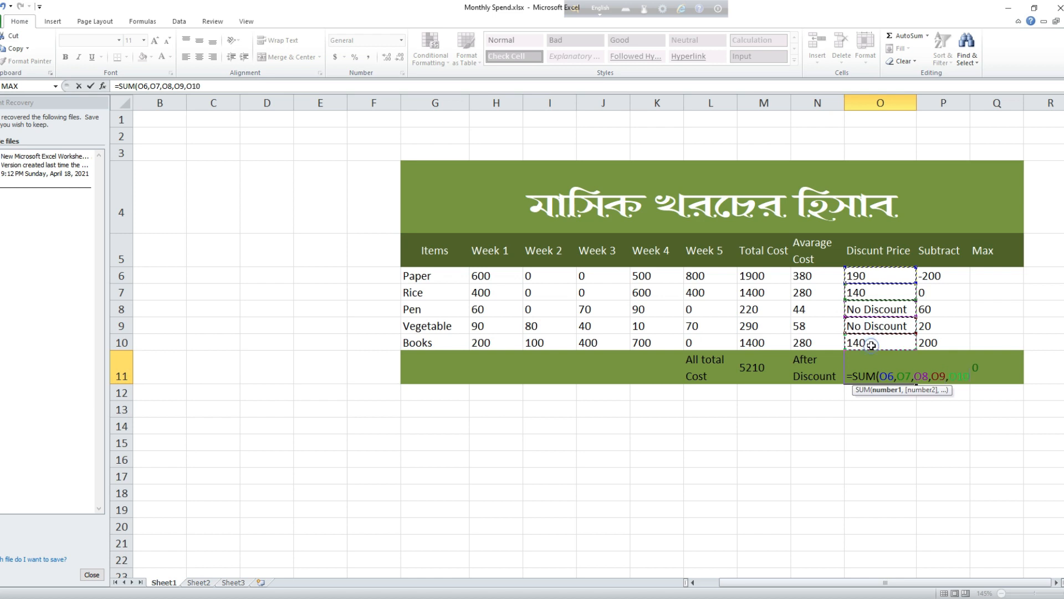
{"action": "type", "text": ")"}
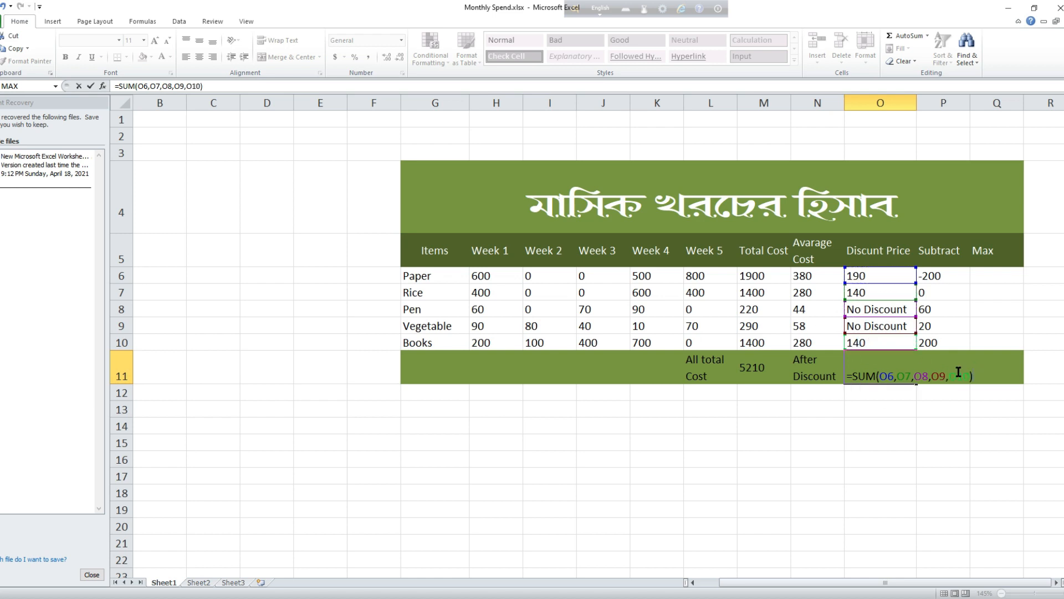
{"action": "key", "text": "Return"}
{"action": "left_click", "coordinate": [886, 360]}
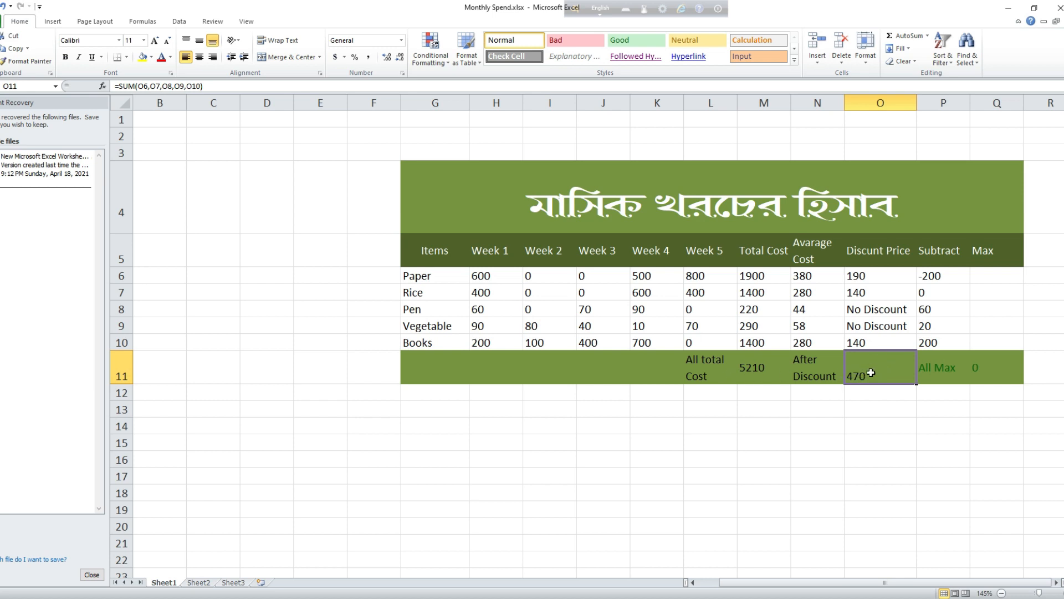
- Insert a subtraction from the overall total before SUM in O11, making it =M11-SUM(O6,O7,O8,O9,O10)
{"action": "double_click", "coordinate": [879, 381]}
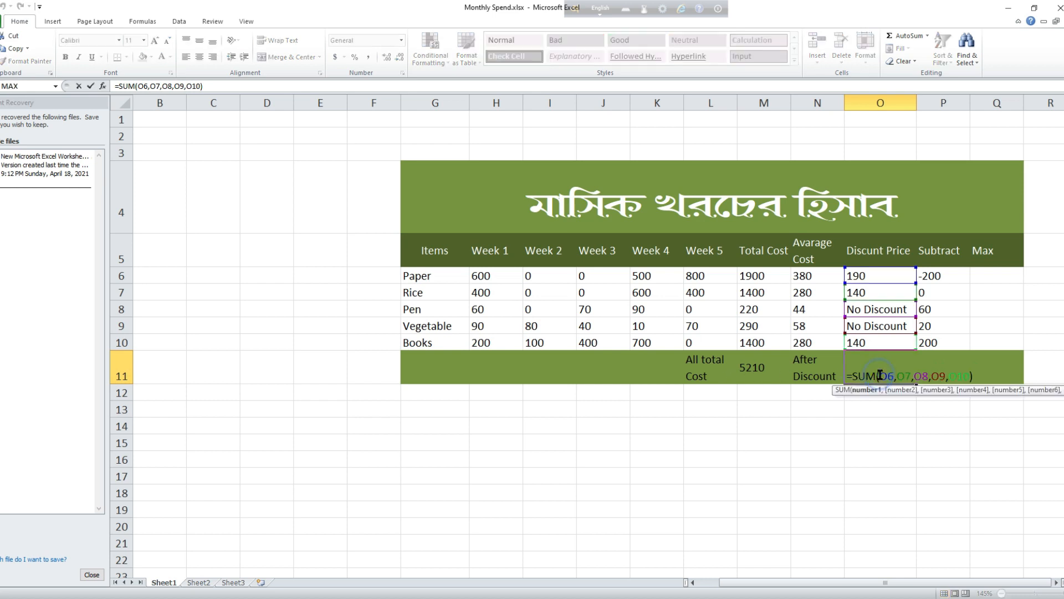
{"action": "left_click", "coordinate": [979, 375]}
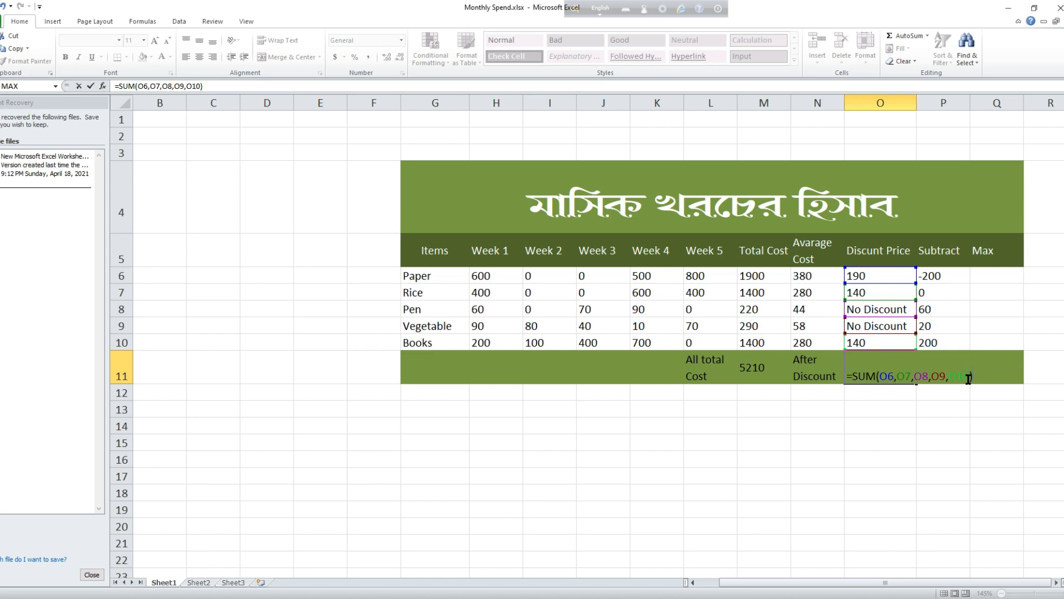
{"action": "left_click", "coordinate": [877, 376]}
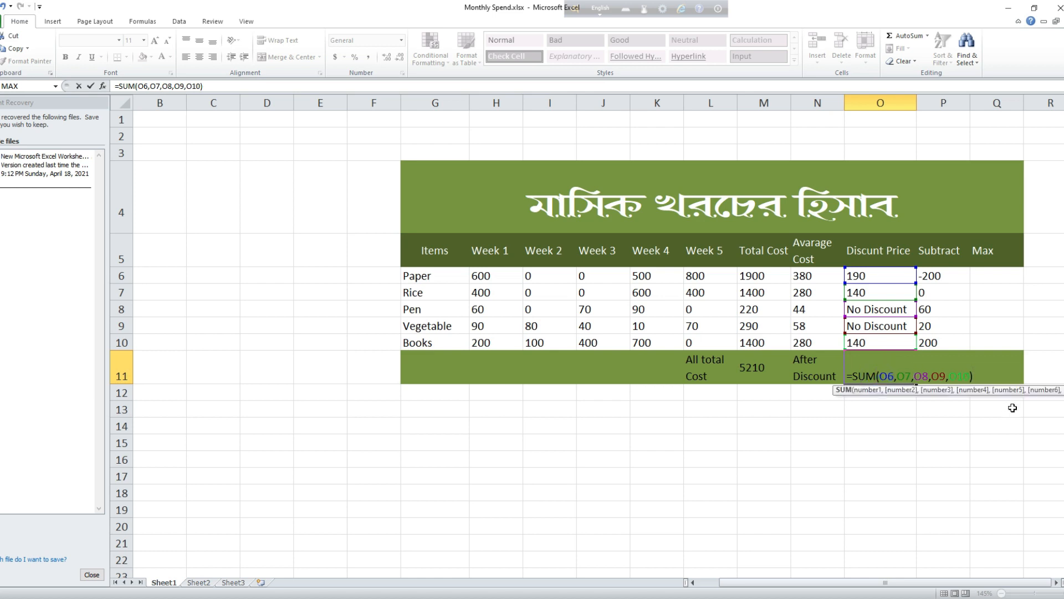
{"action": "key", "text": "Left"}
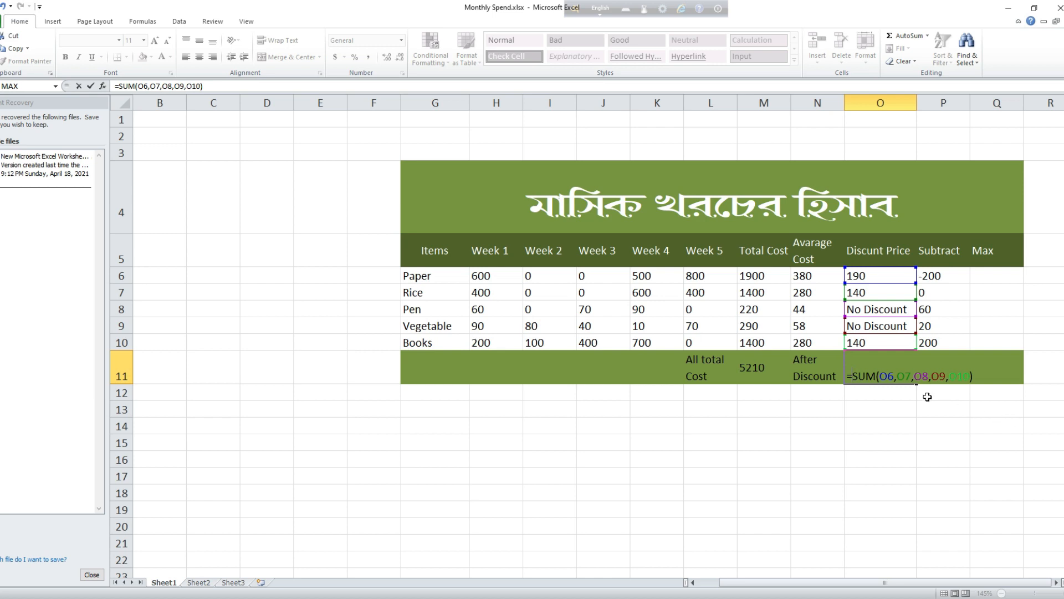
{"action": "left_click", "coordinate": [751, 364]}
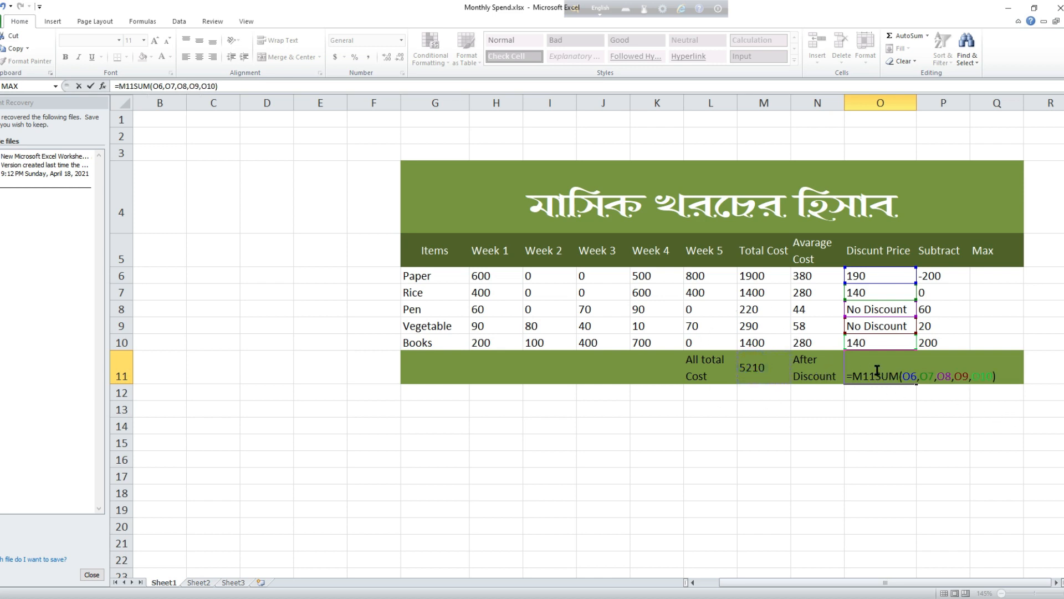
{"action": "type", "text": "_"}
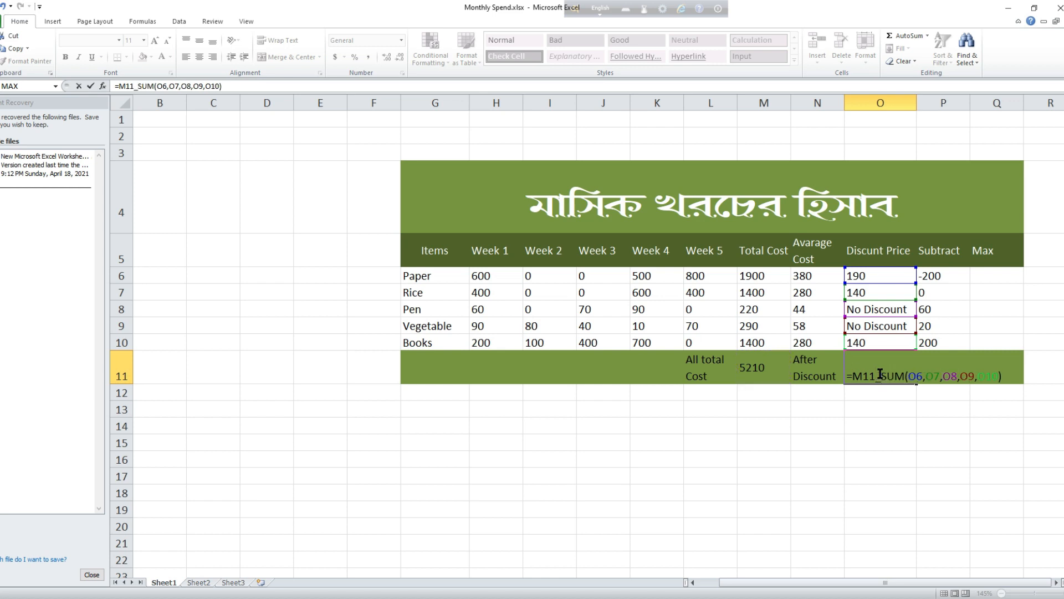
{"action": "key", "text": "BackSpace"}
{"action": "type", "text": "-"}
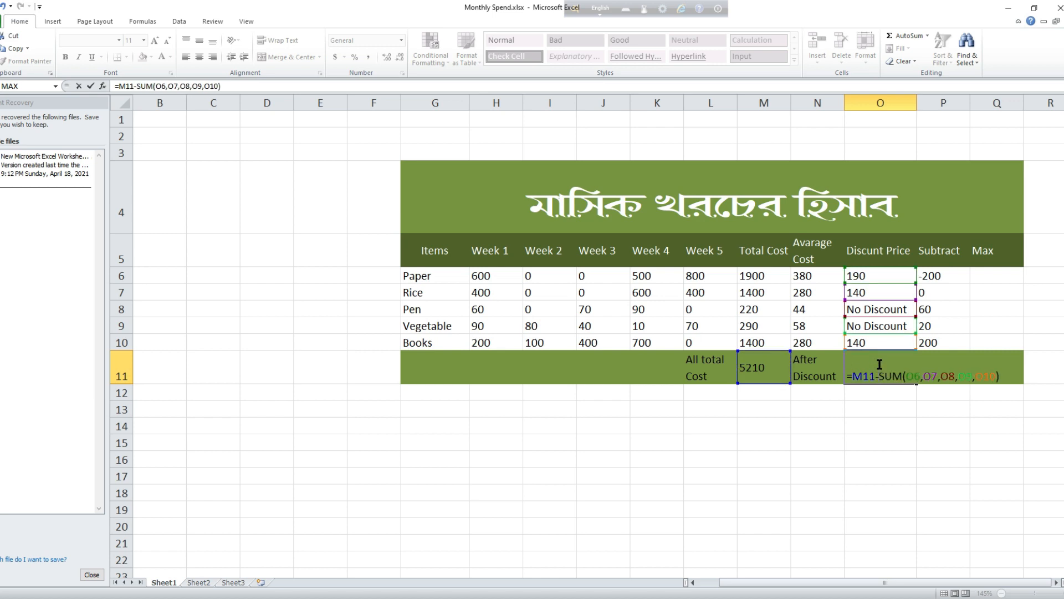
- Enclose the SUM part of the O11 formula in parentheses as =M11-(SUM(O6,O7,O8,O9,O10)), and enter it
{"action": "type", "text": "("}
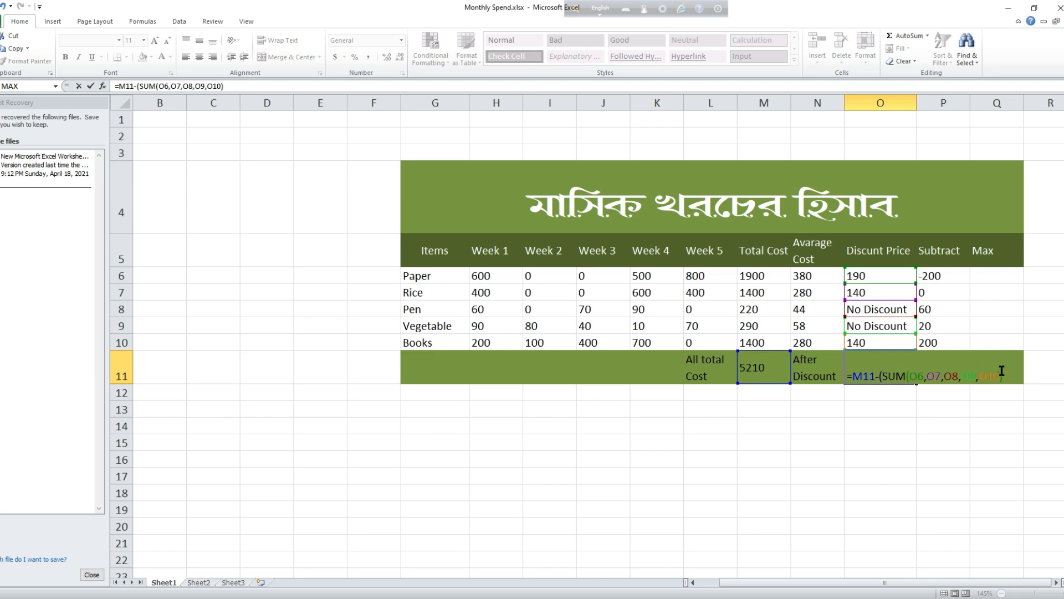
{"action": "left_click", "coordinate": [1007, 372]}
{"action": "type", "text": ")"}
{"action": "key", "text": "Return"}
{"action": "left_click", "coordinate": [878, 366]}
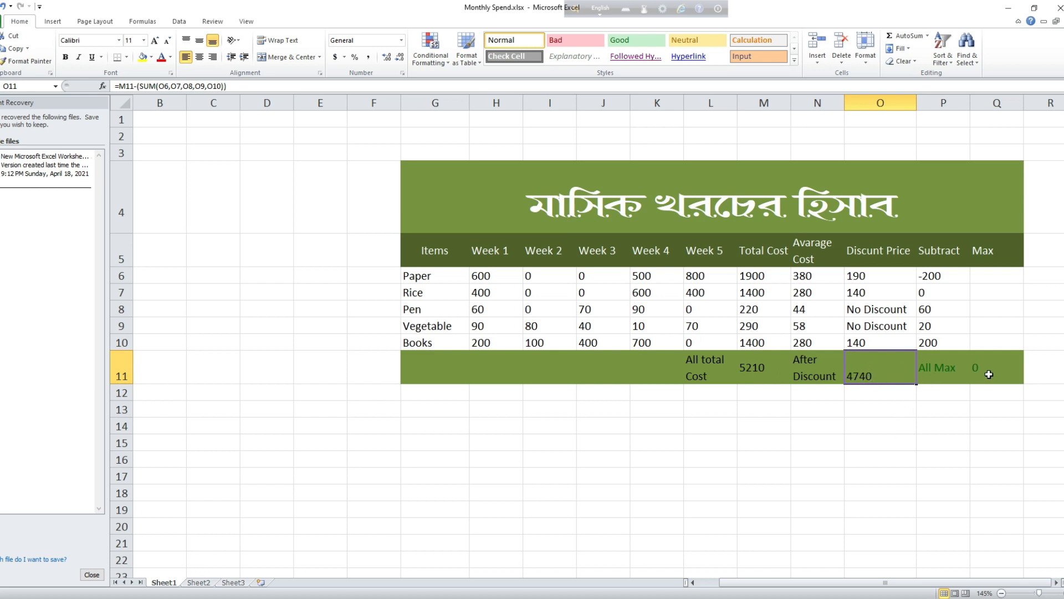
- Start a MAX function in Paper's Max cell Q6
{"action": "left_click", "coordinate": [989, 371]}
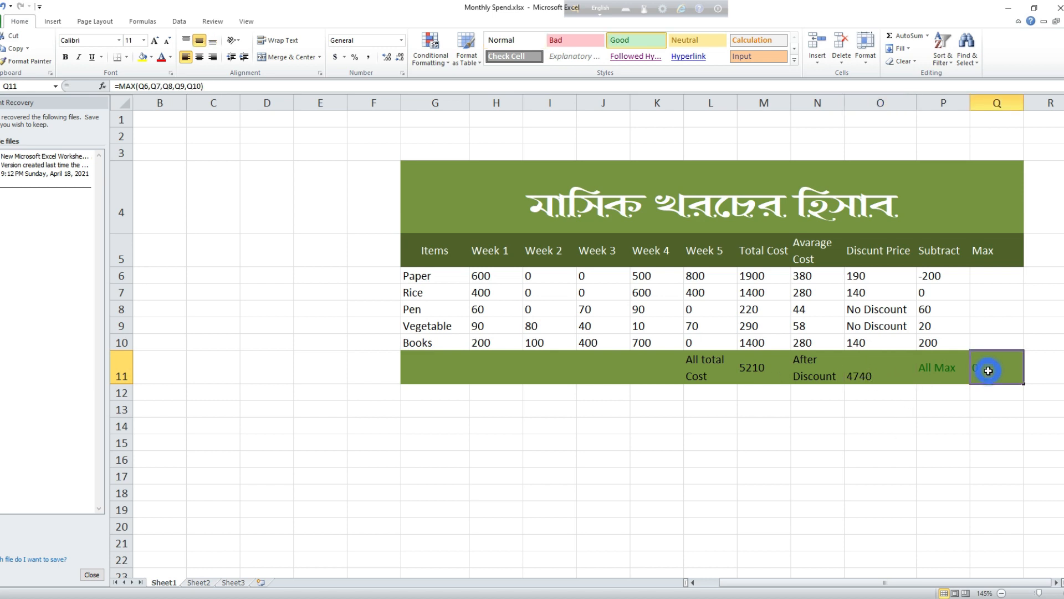
{"action": "left_click", "coordinate": [991, 273]}
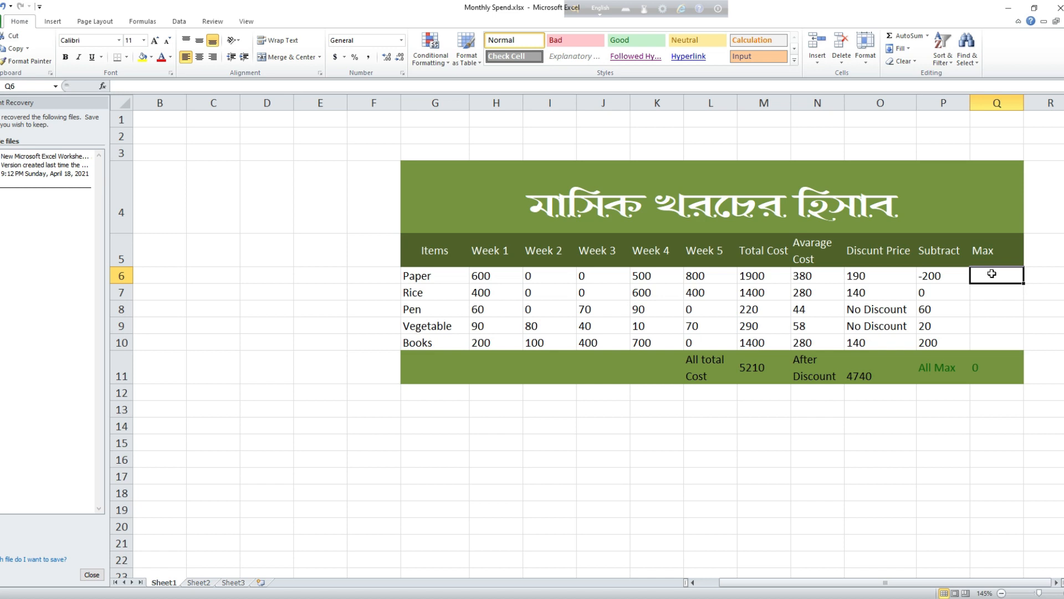
{"action": "type", "text": "="}
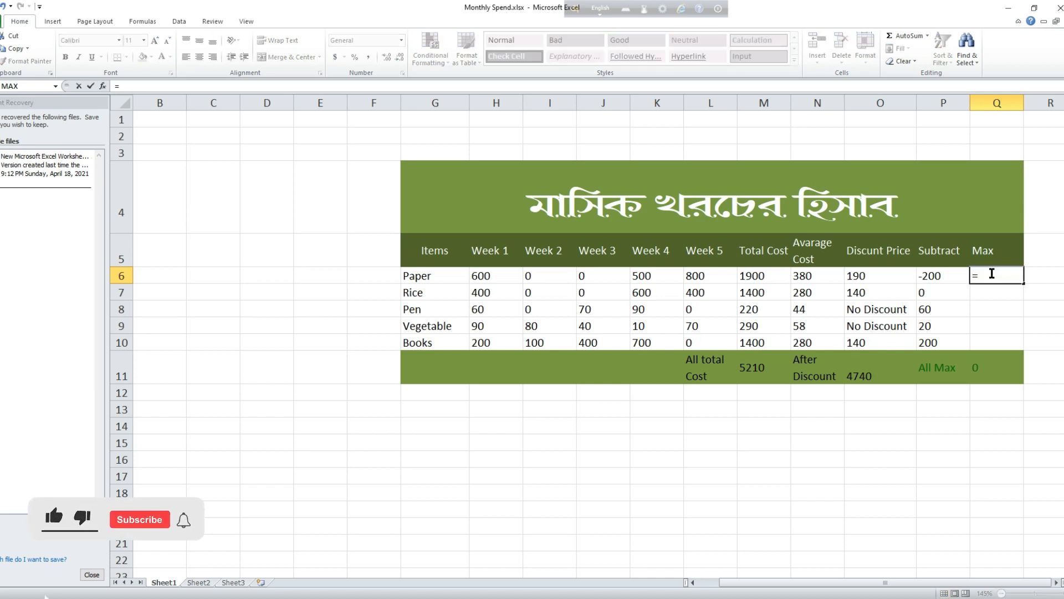
{"action": "type", "text": "MA"}
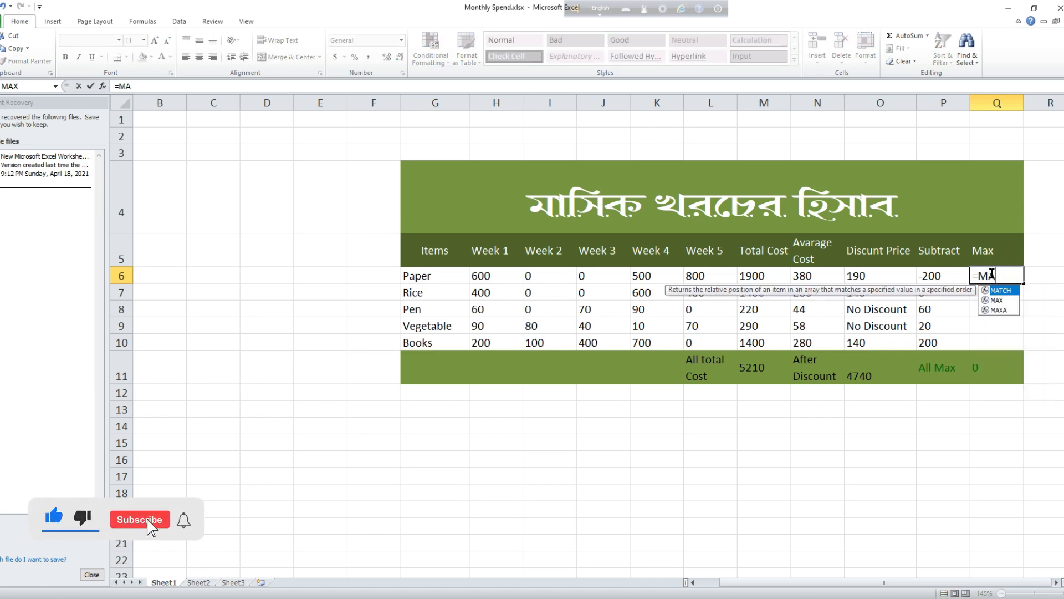
{"action": "type", "text": "X"}
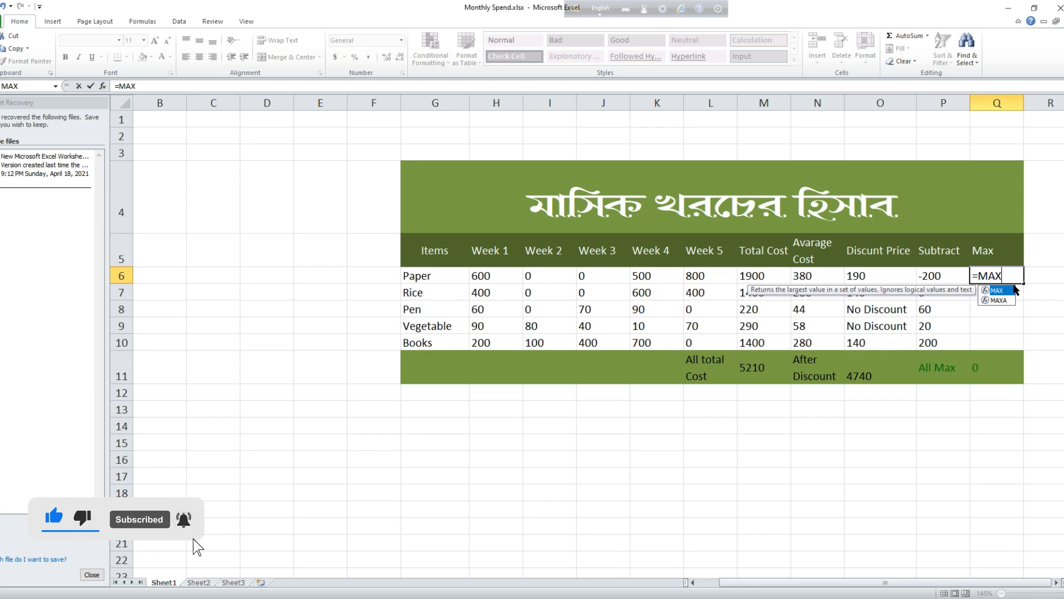
{"action": "type", "text": "("}
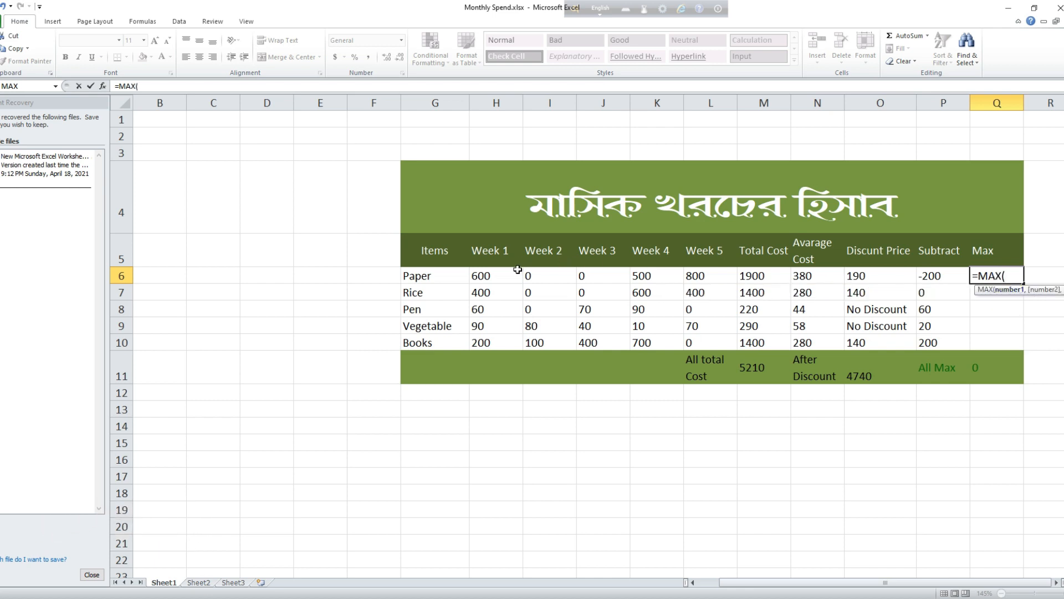
- Give the Q6 function Paper's five weekly values as =MAX(H6,I6,J6,K6,L6), and enter it
{"action": "left_click", "coordinate": [487, 277]}
{"action": "type", "text": ","}
{"action": "left_click", "coordinate": [545, 276]}
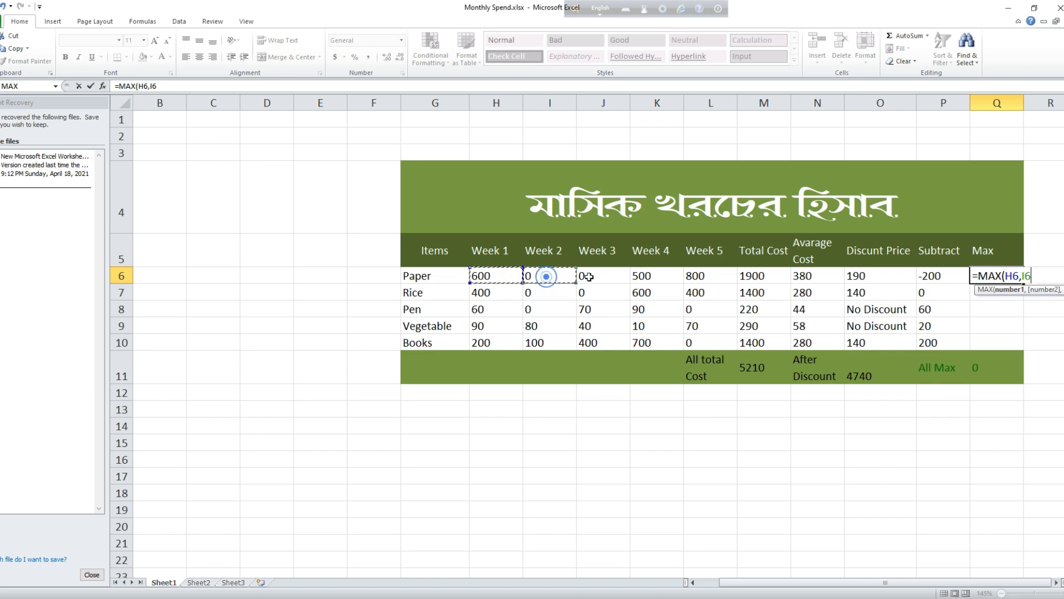
{"action": "type", "text": ","}
{"action": "left_click", "coordinate": [588, 276]}
{"action": "type", "text": ","}
{"action": "left_click", "coordinate": [665, 275]}
{"action": "type", "text": ","}
{"action": "left_click", "coordinate": [707, 274]}
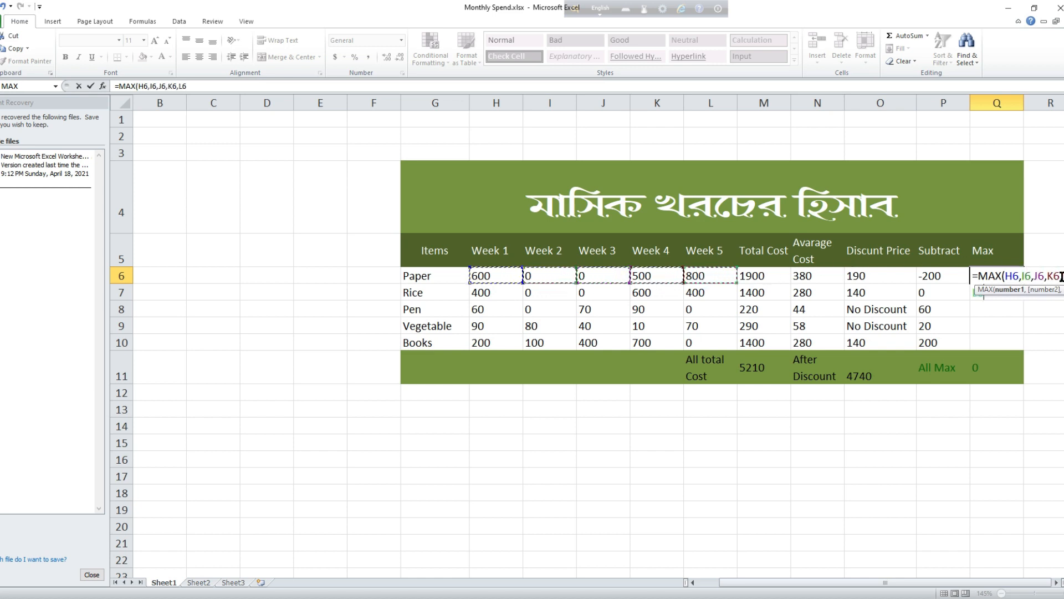
{"action": "type", "text": ")"}
{"action": "key", "text": "Return"}
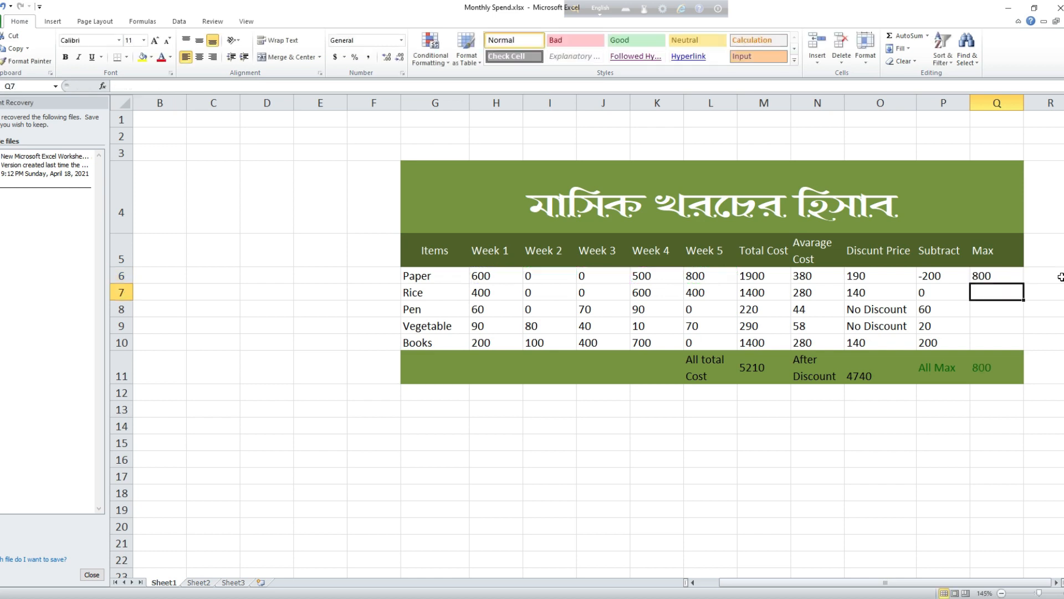
- Fill the MAX formula from Q6 down to Q10 for the remaining items
{"action": "left_click", "coordinate": [1004, 271]}
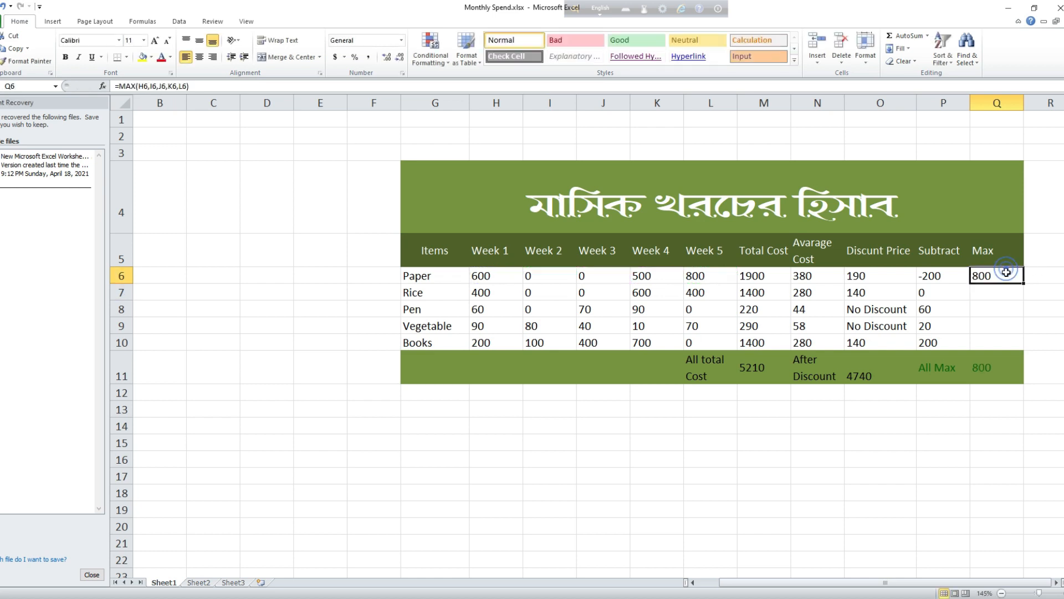
{"action": "left_click_drag", "start_coordinate": [1026, 283], "coordinate": [1028, 347]}
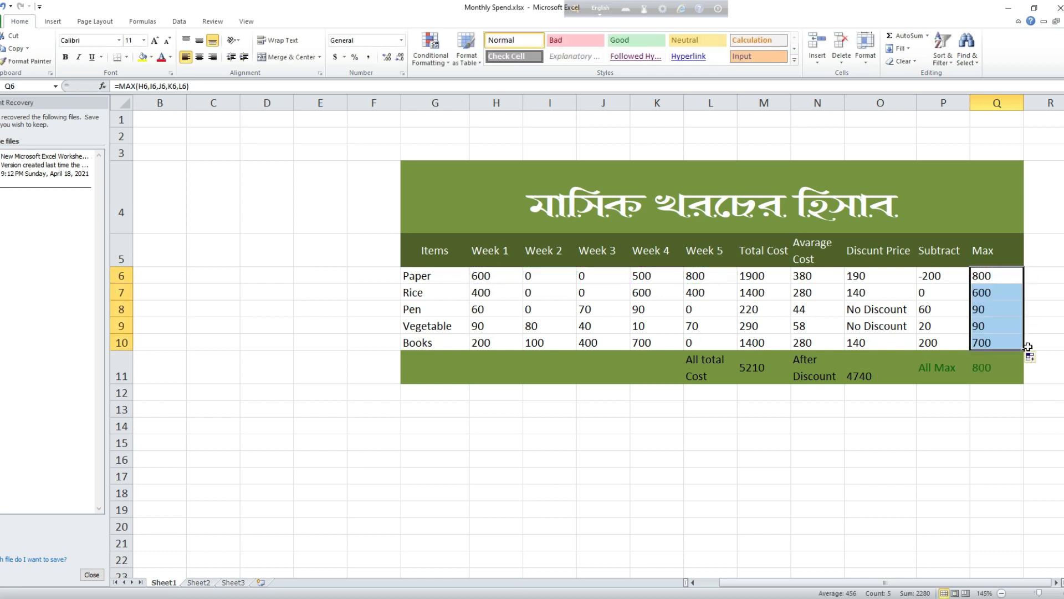
{"action": "left_click", "coordinate": [1000, 383]}
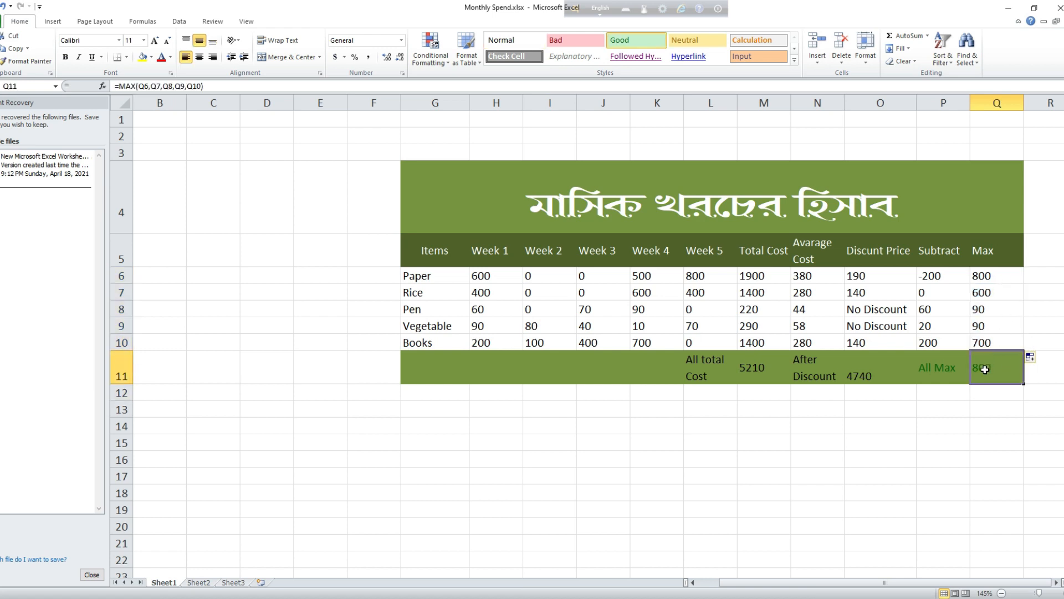
- Review the All Max label and the cell references of its MAX formula in Q11
{"action": "left_click", "coordinate": [944, 368]}
{"action": "left_click", "coordinate": [982, 366]}
{"action": "double_click", "coordinate": [985, 368]}
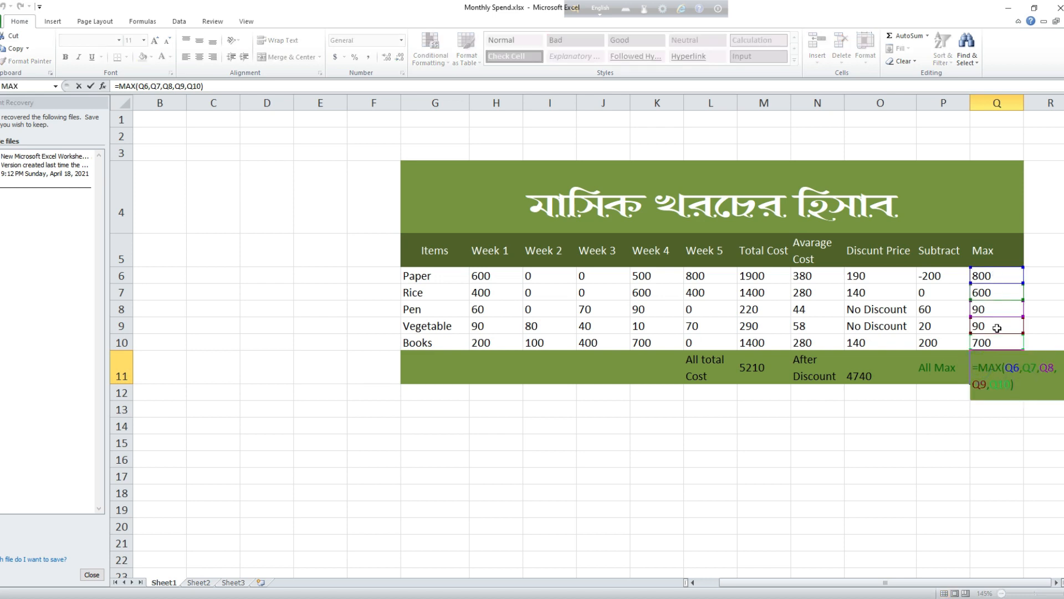
{"action": "left_click", "coordinate": [1024, 384]}
{"action": "key", "text": "Return"}
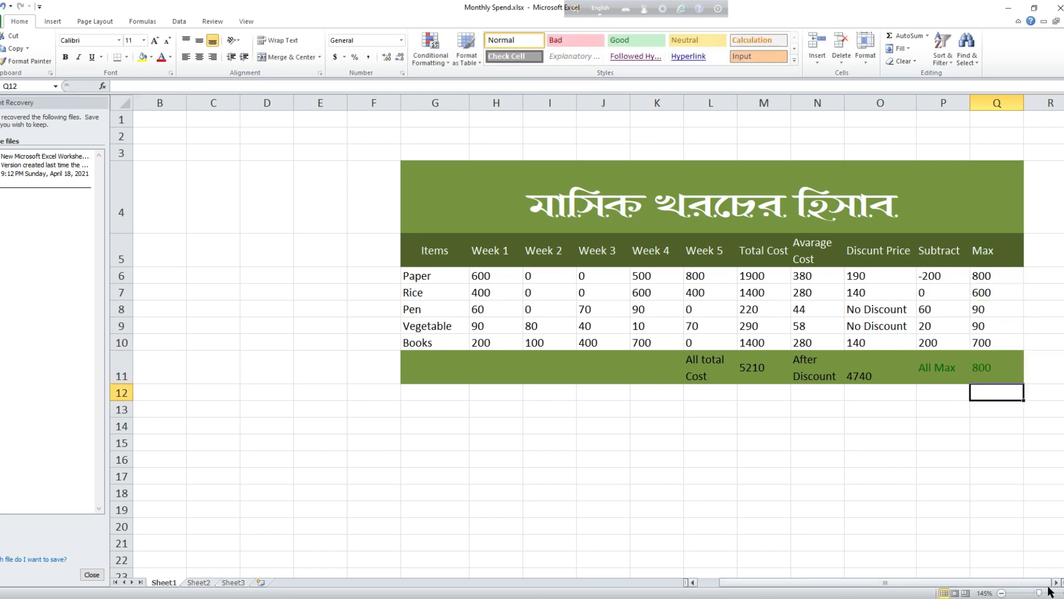
{"action": "mouse_move", "coordinate": [1039, 593]}
{"action": "left_mouse_down"}
{"action": "mouse_move", "coordinate": [1051, 593]}
{"action": "mouse_move", "coordinate": [1040, 592]}
{"action": "left_mouse_up"}
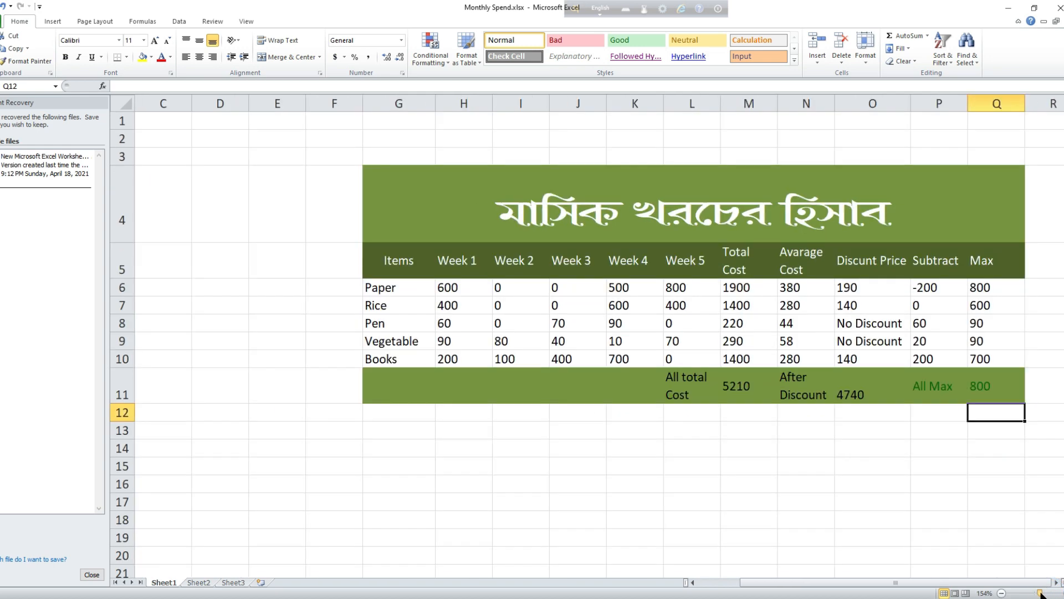